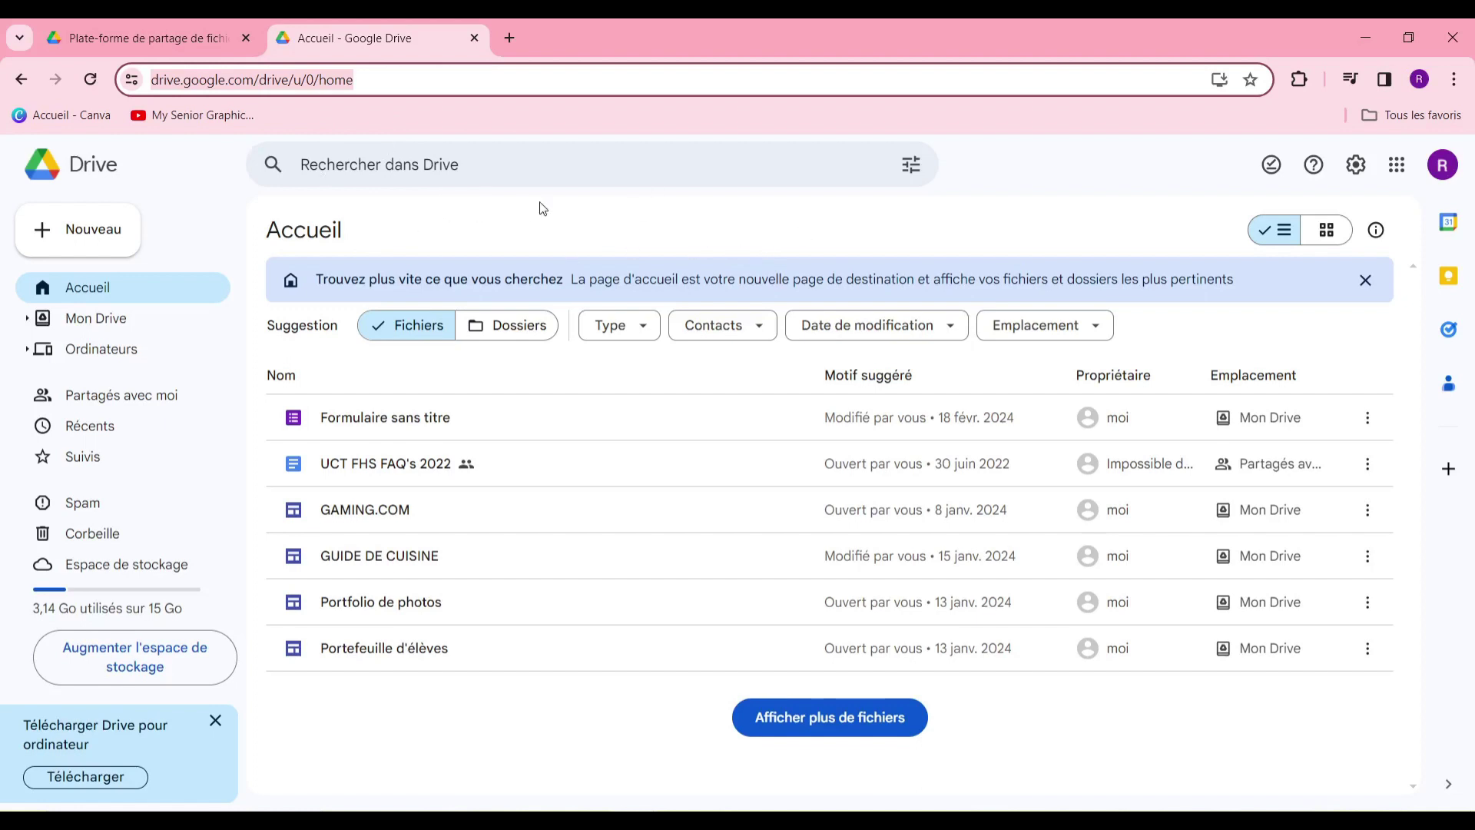
# - Open My Drive and upload the "site" folder from the desktop's "Nouveau dossier" folder in File Explorer
pyautogui.click(421, 238)
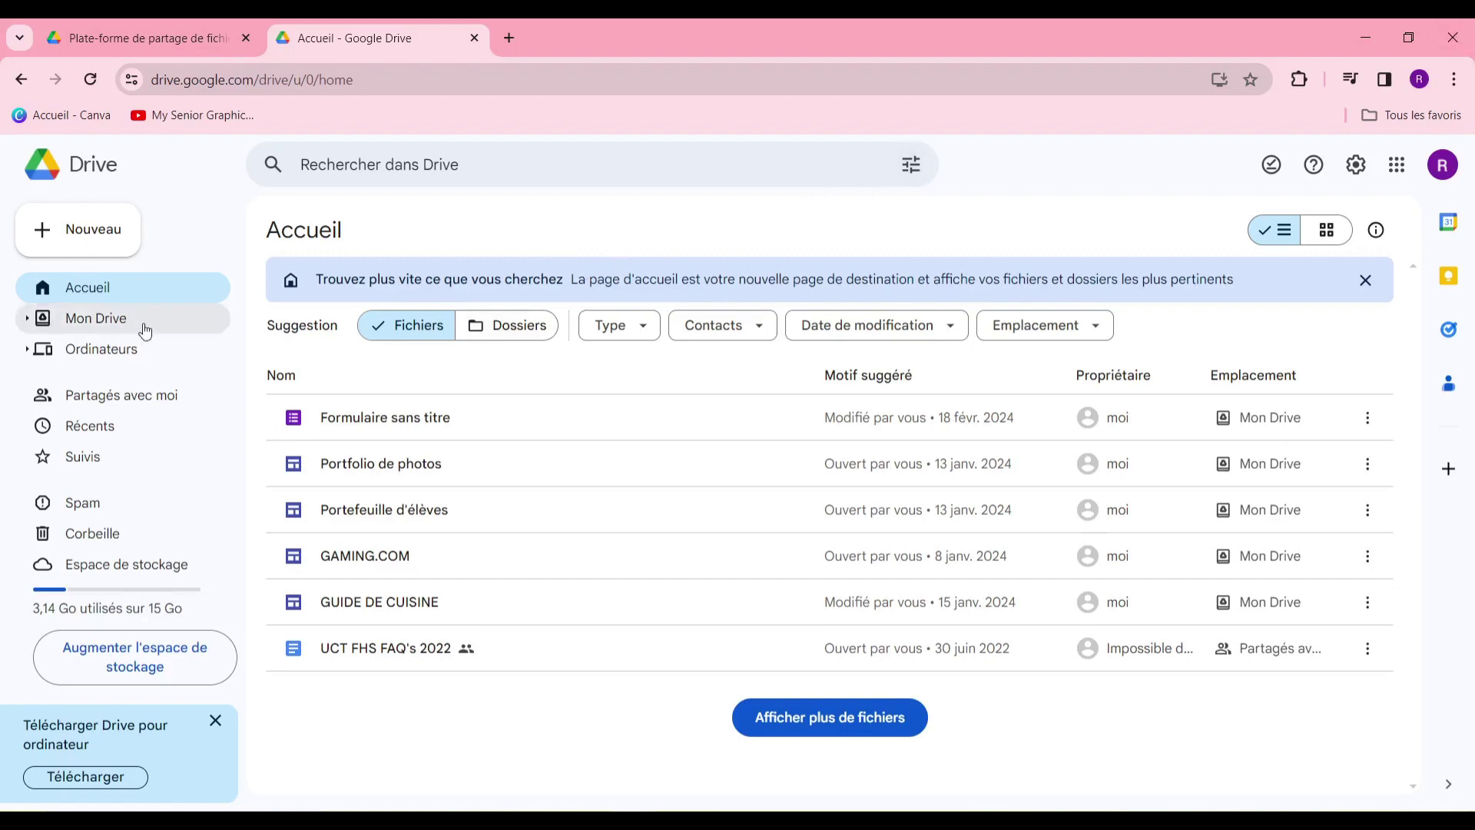
pyautogui.click(104, 329)
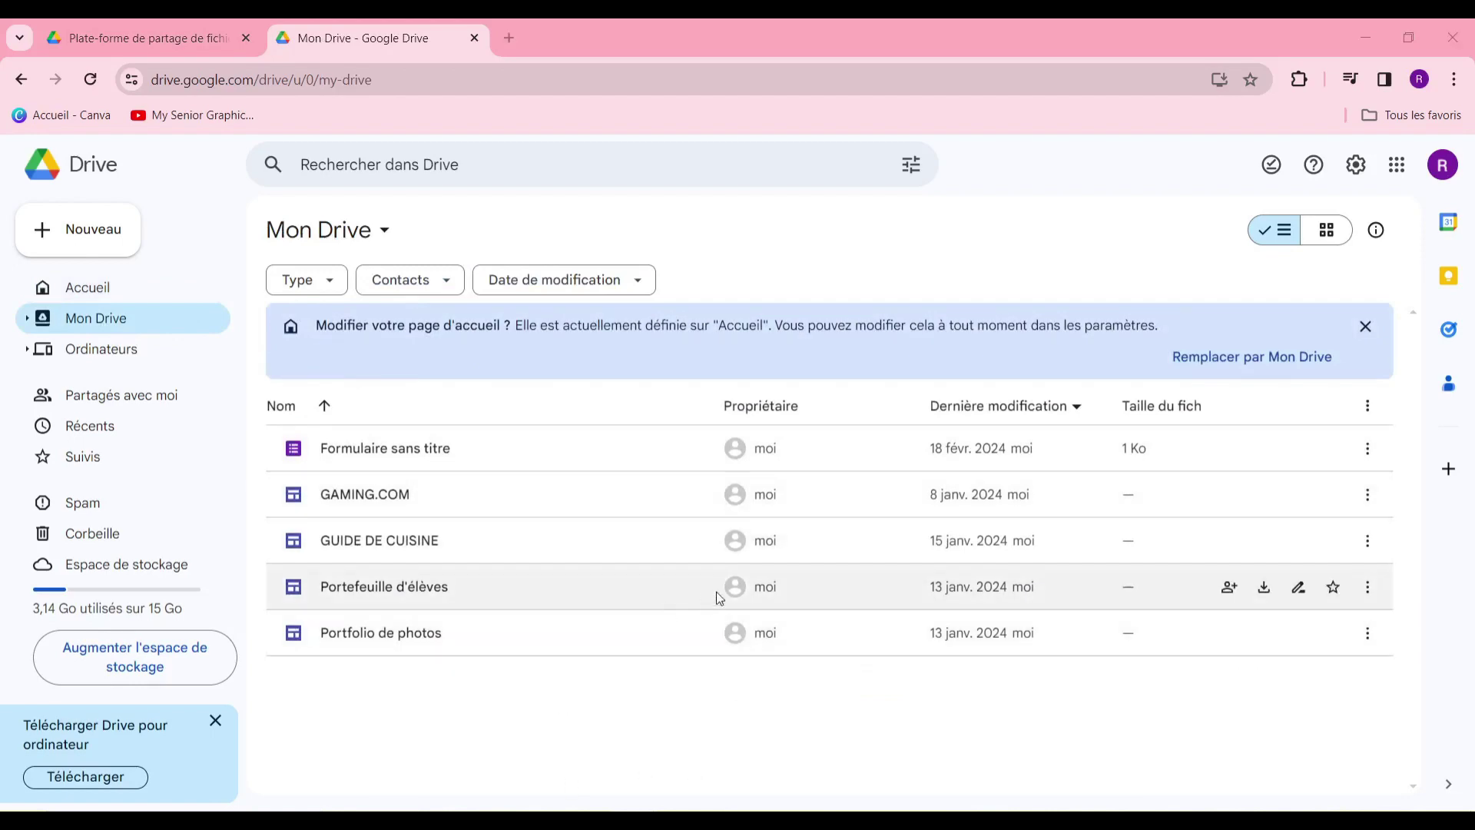
pyautogui.press('super+e')
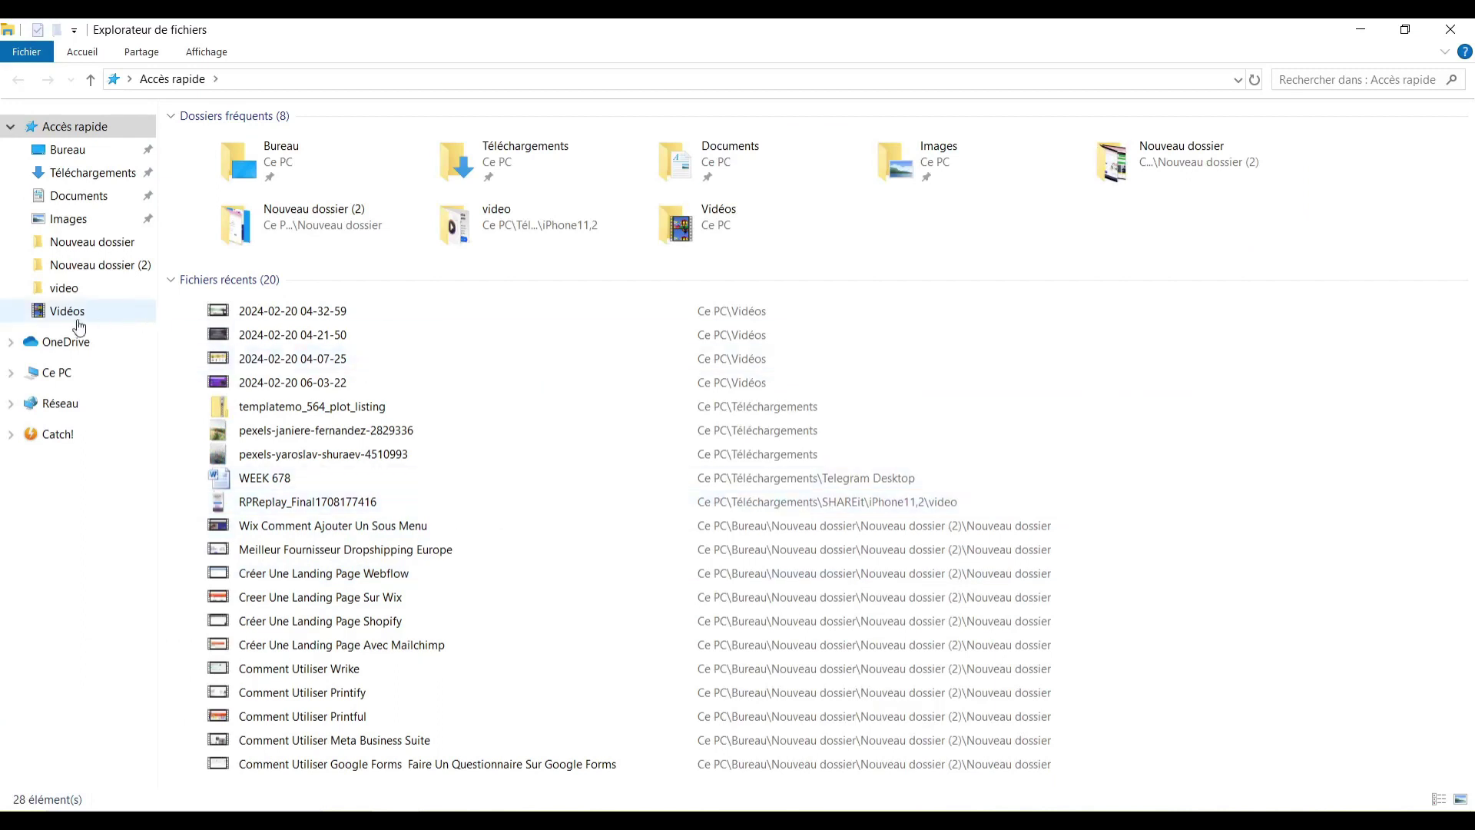
pyautogui.click(67, 149)
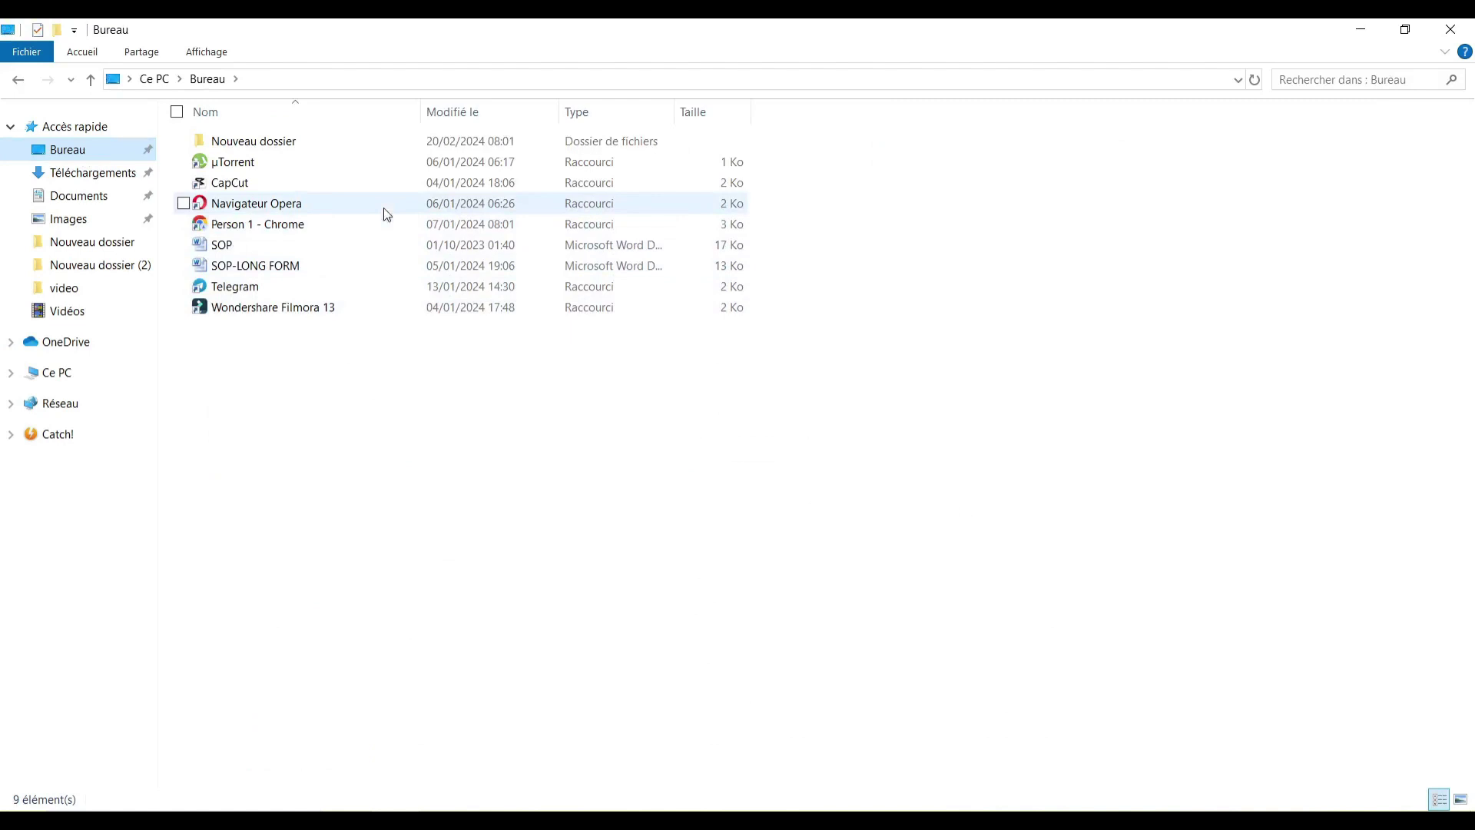
pyautogui.doubleClick(300, 150)
pyautogui.click(744, 209)
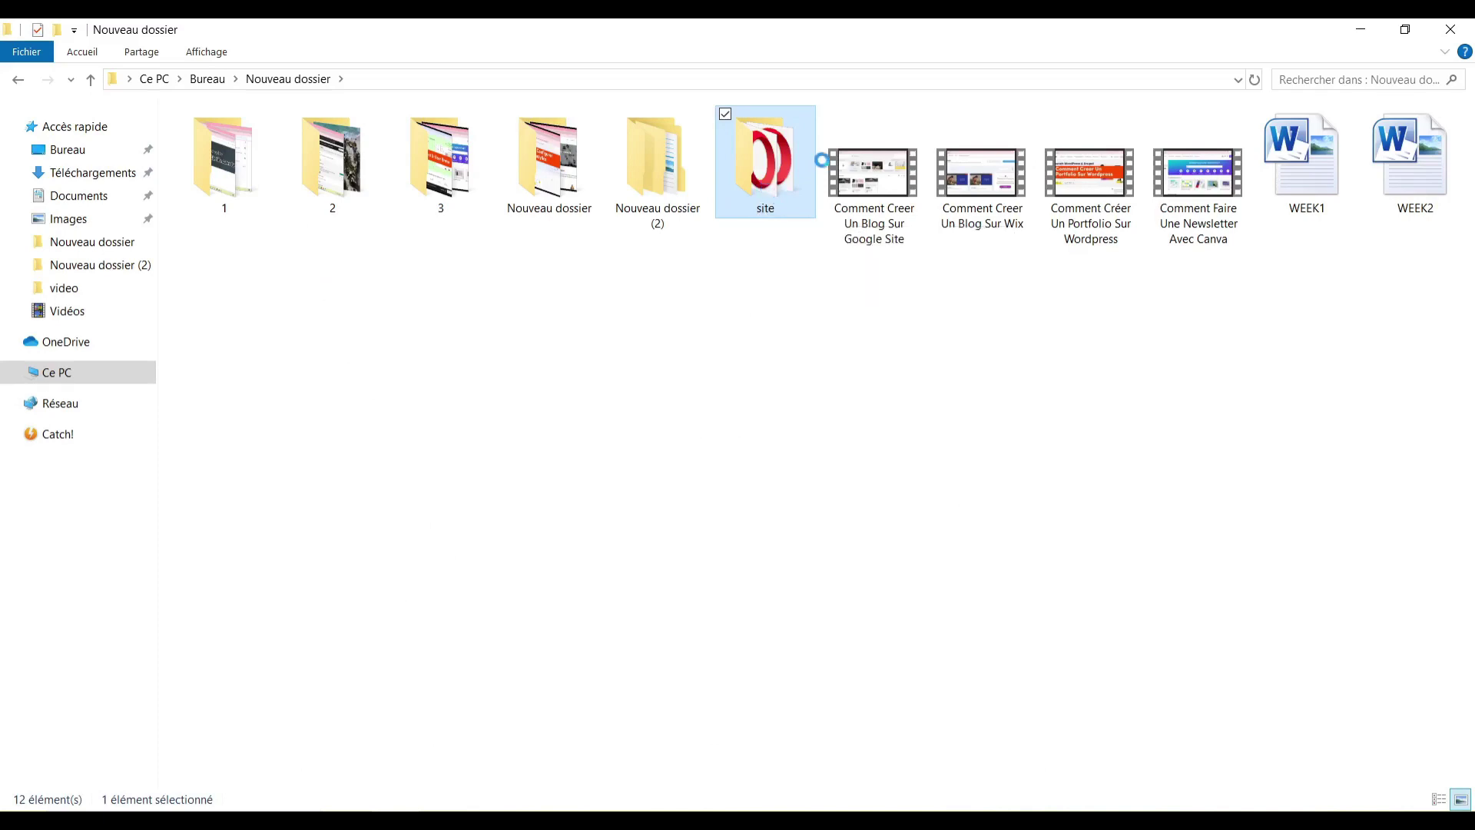
pyautogui.hotkey('shift', 'F10')
pyautogui.click(1398, 31)
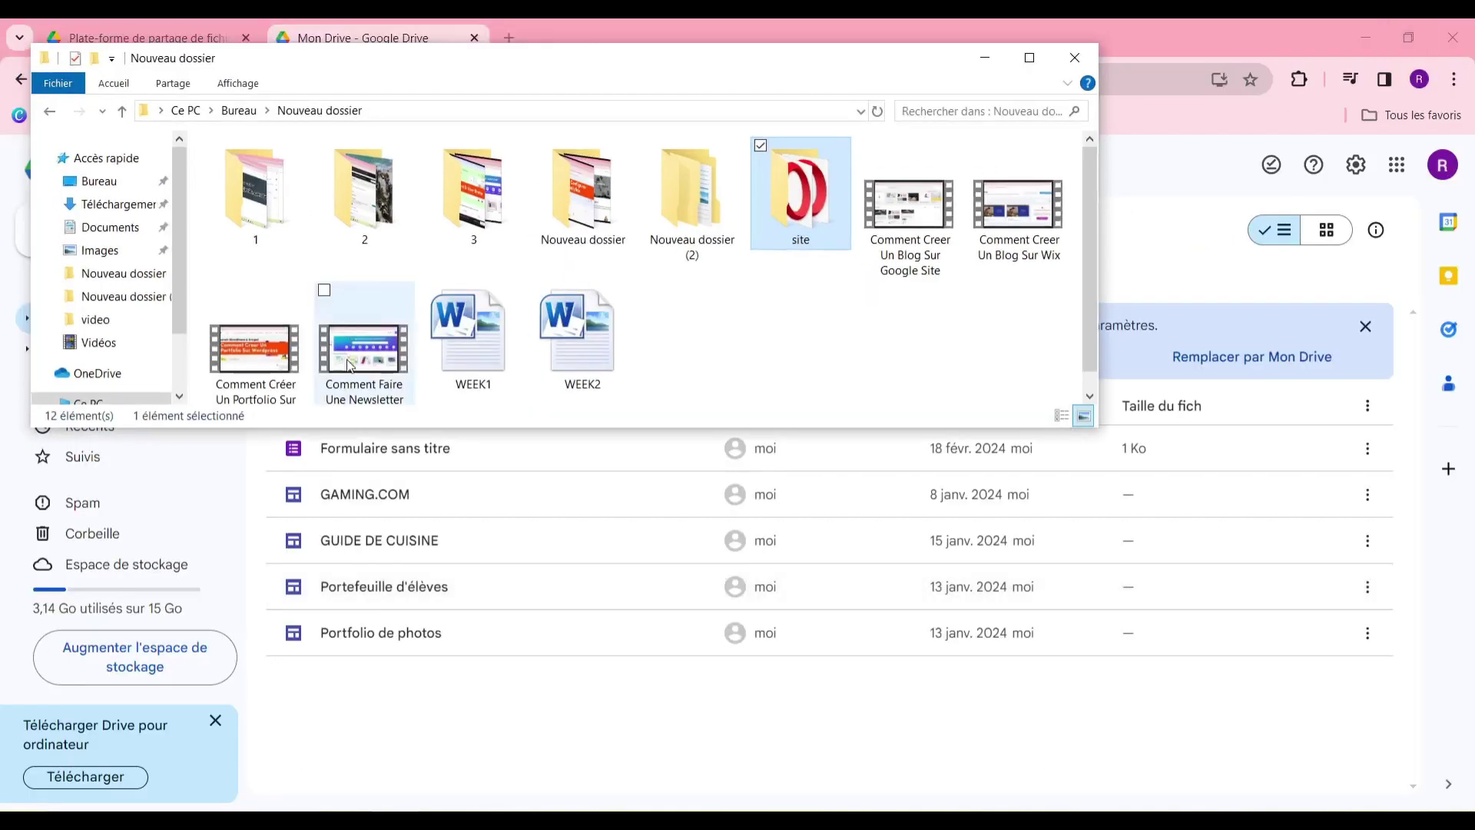
pyautogui.moveTo(779, 230); pyautogui.dragTo(527, 690)
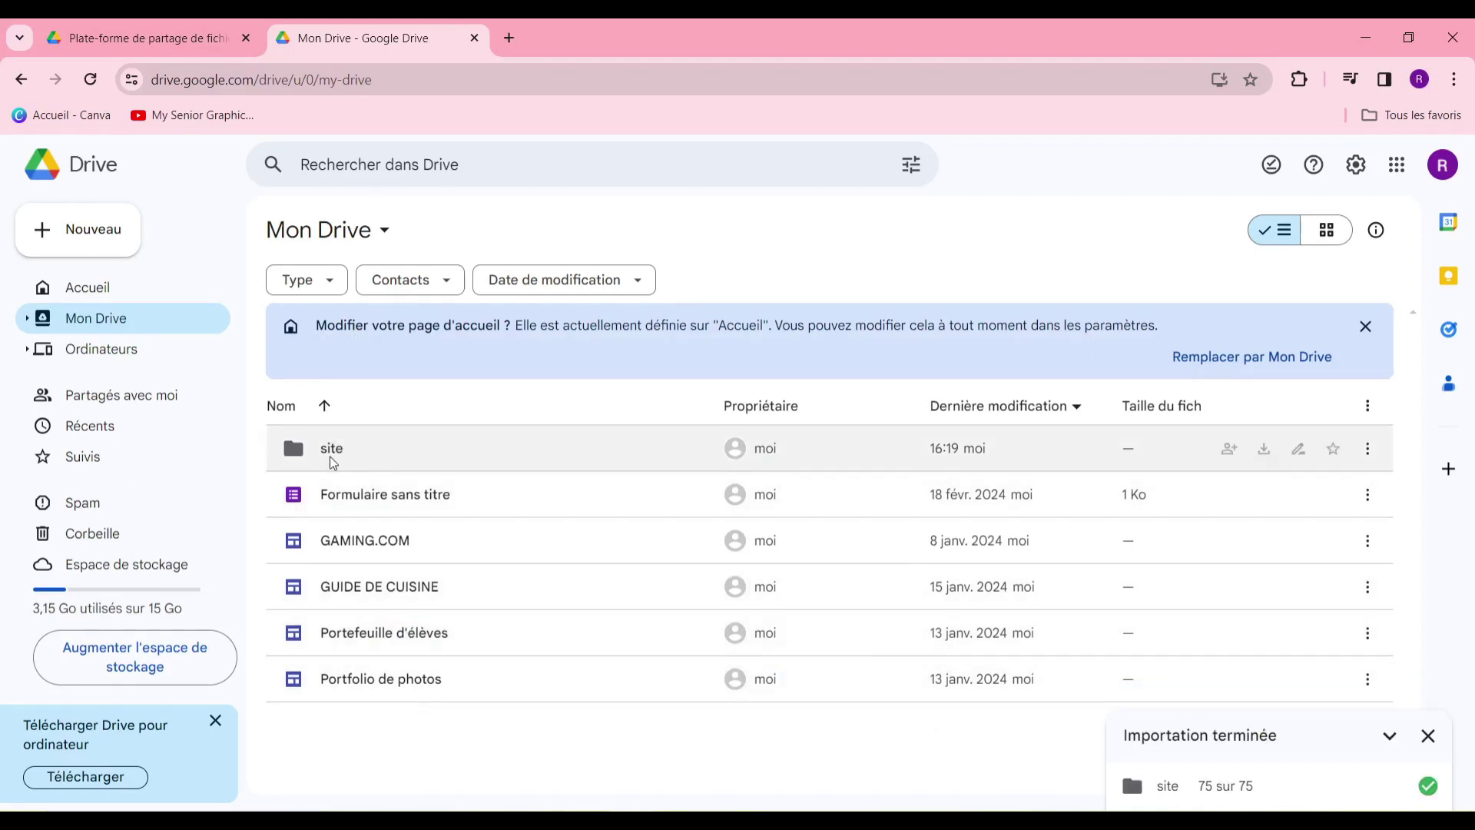
pyautogui.rightClick(336, 443)
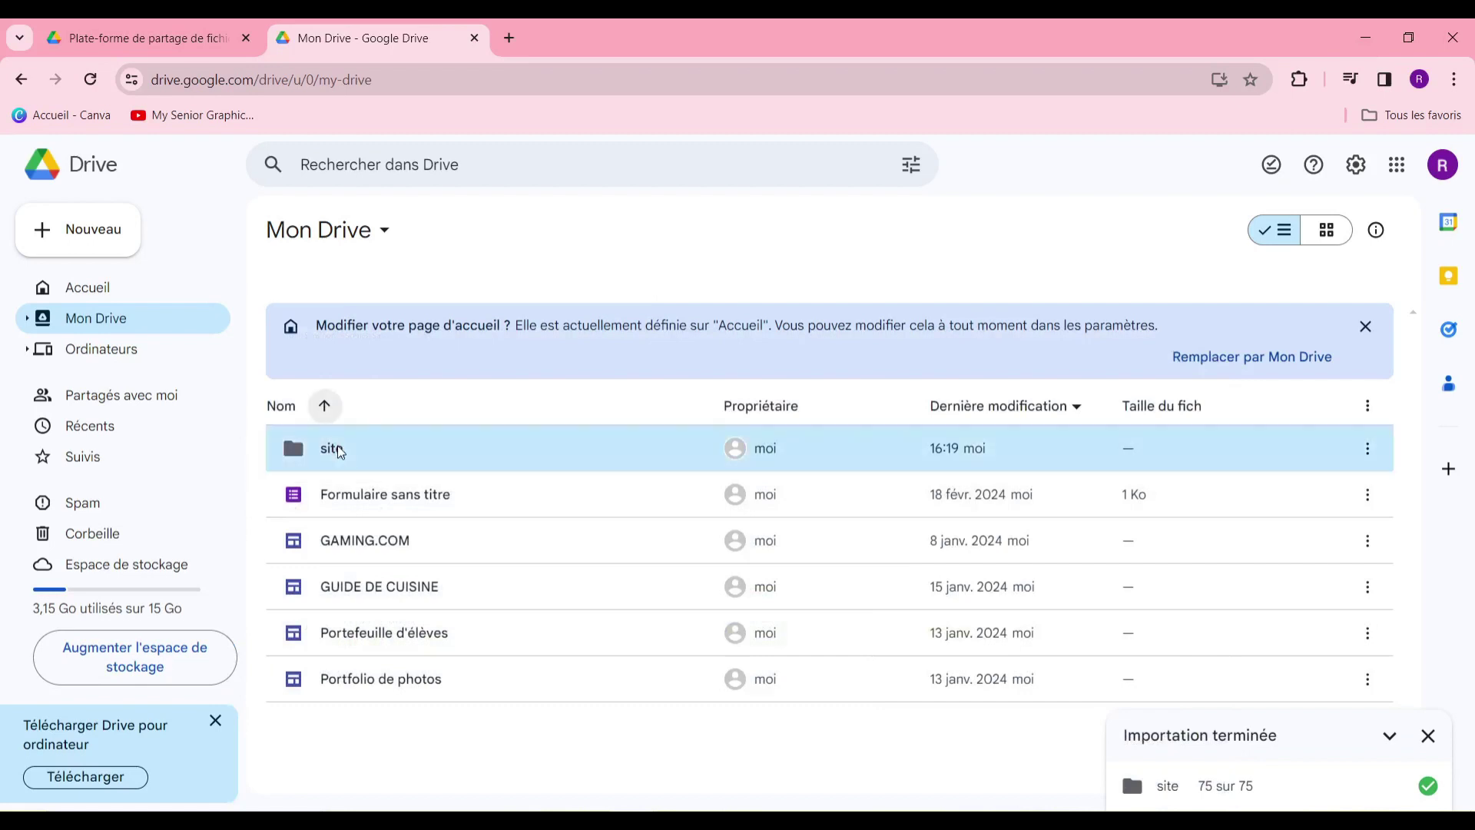
pyautogui.click(415, 540)
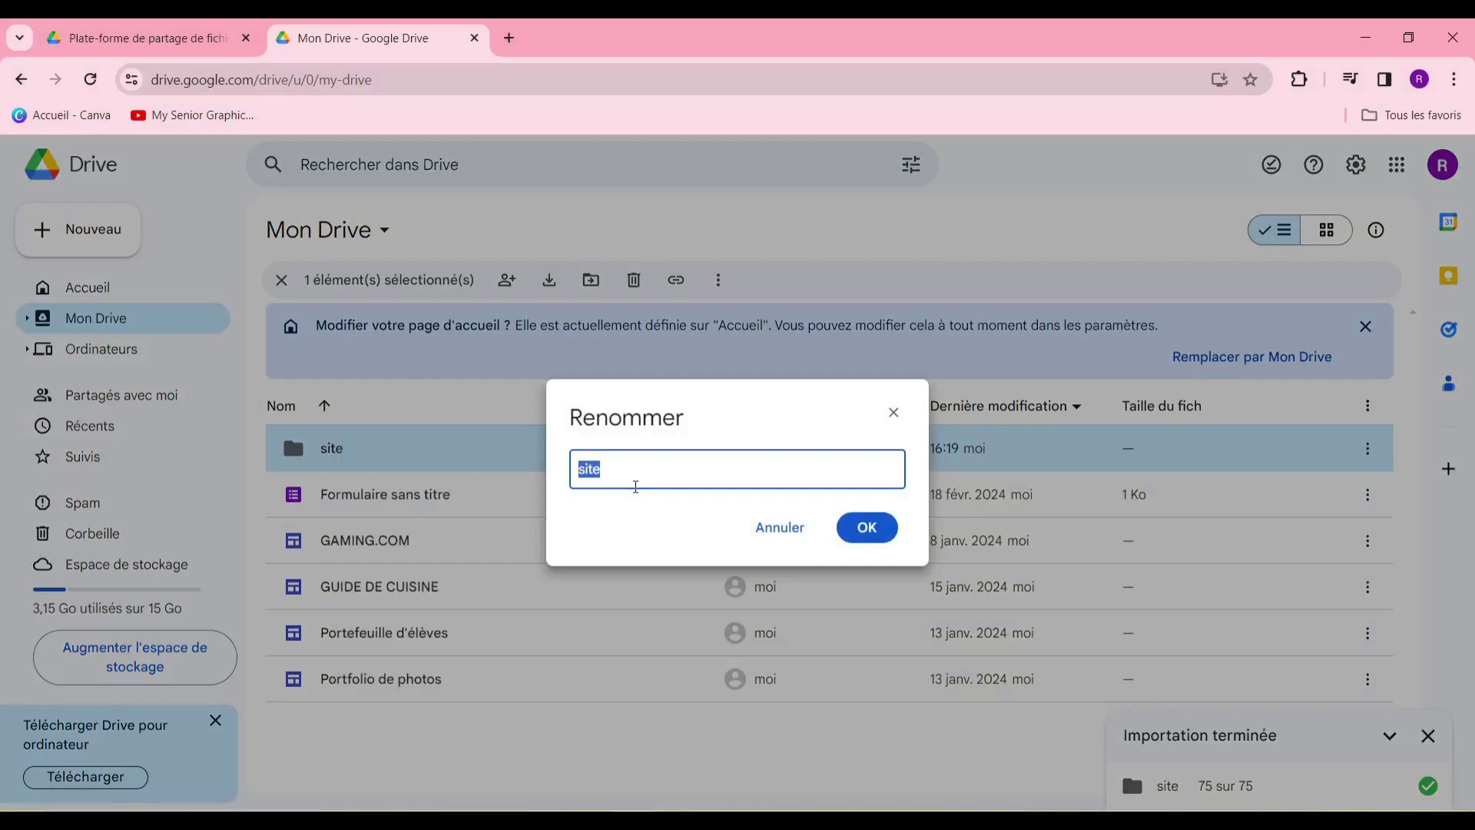
pyautogui.write('www.rndstore.com')
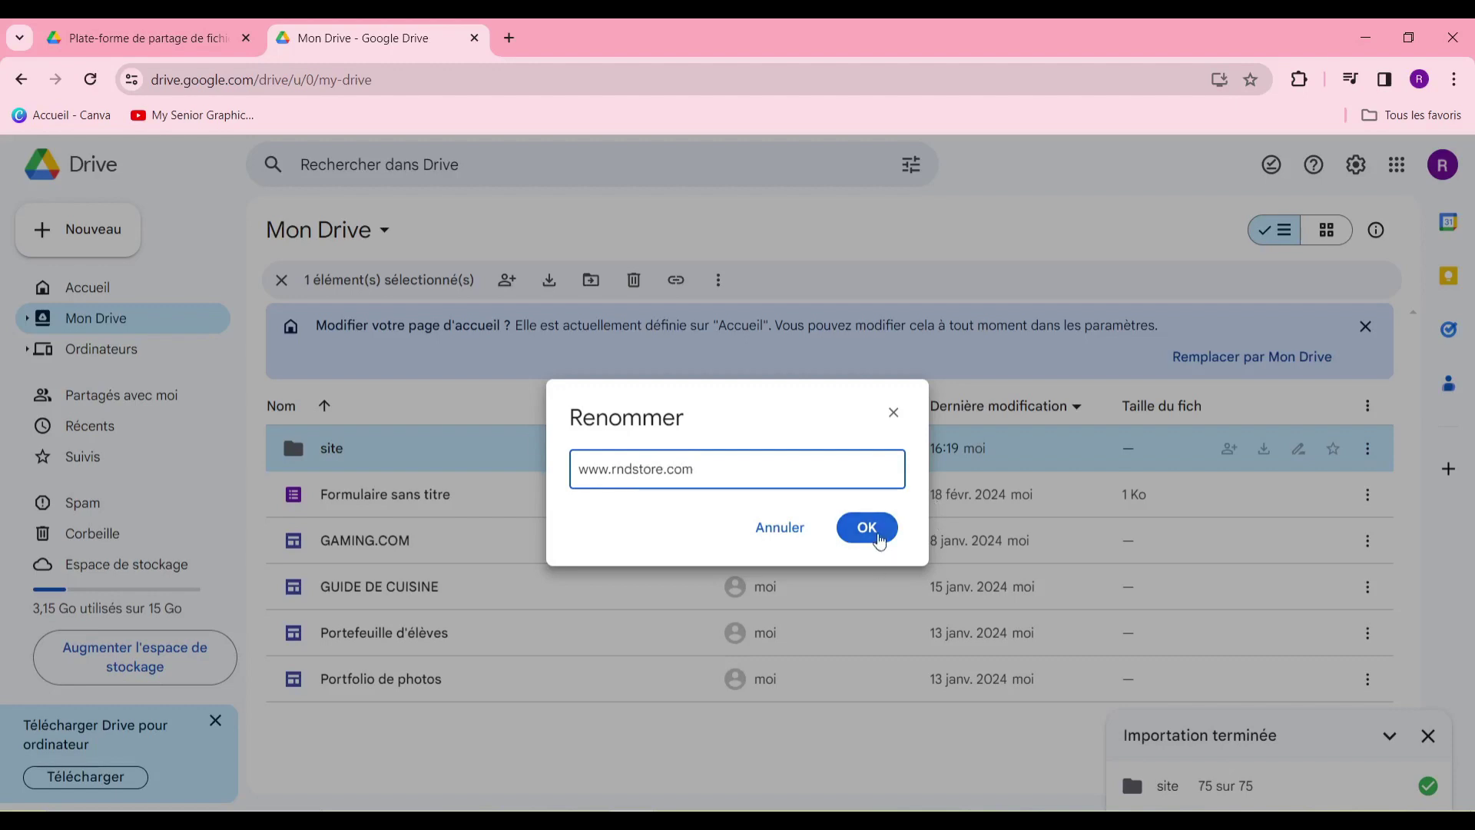
pyautogui.click(865, 534)
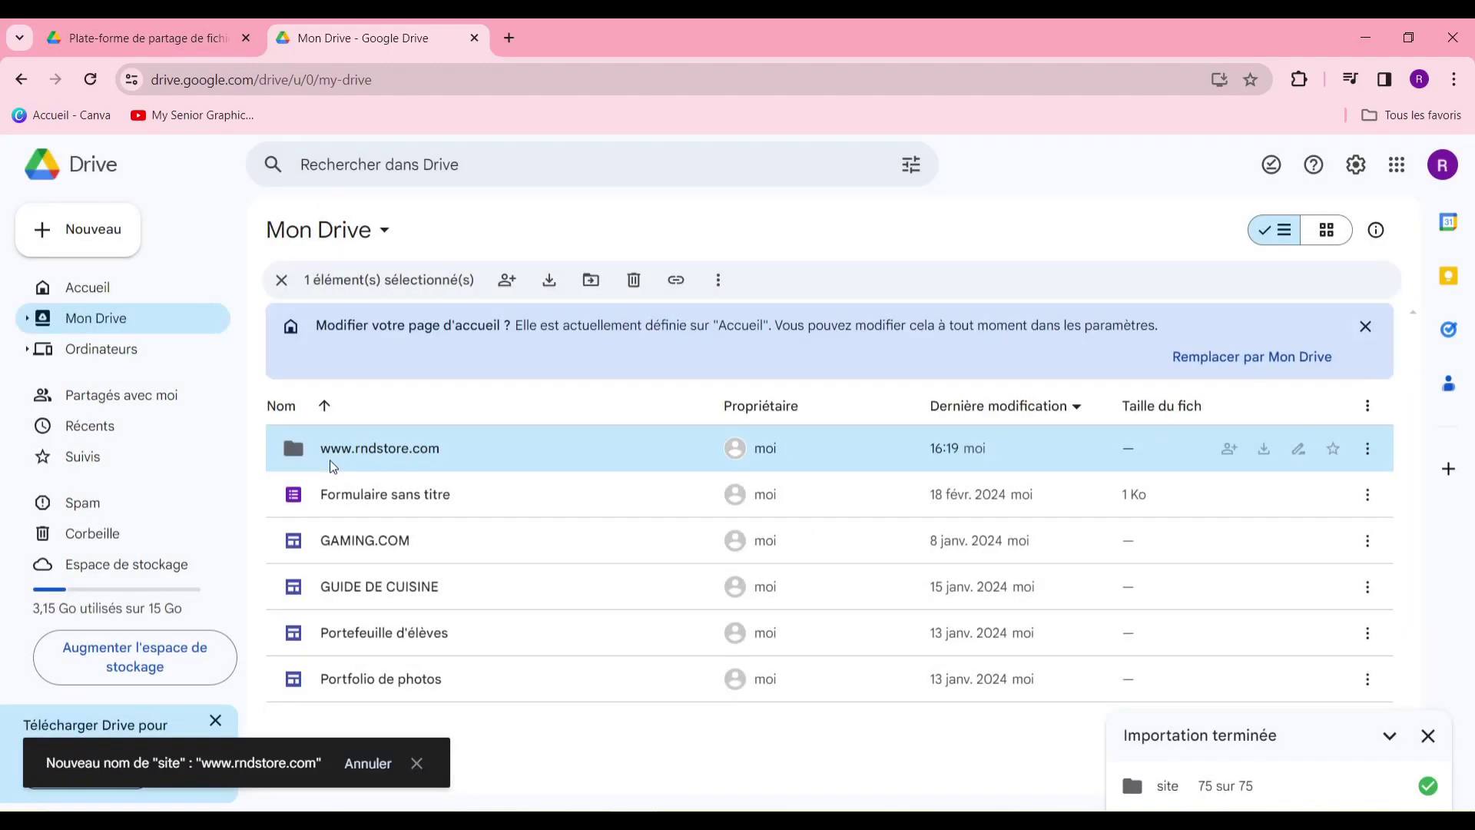
pyautogui.rightClick(349, 449)
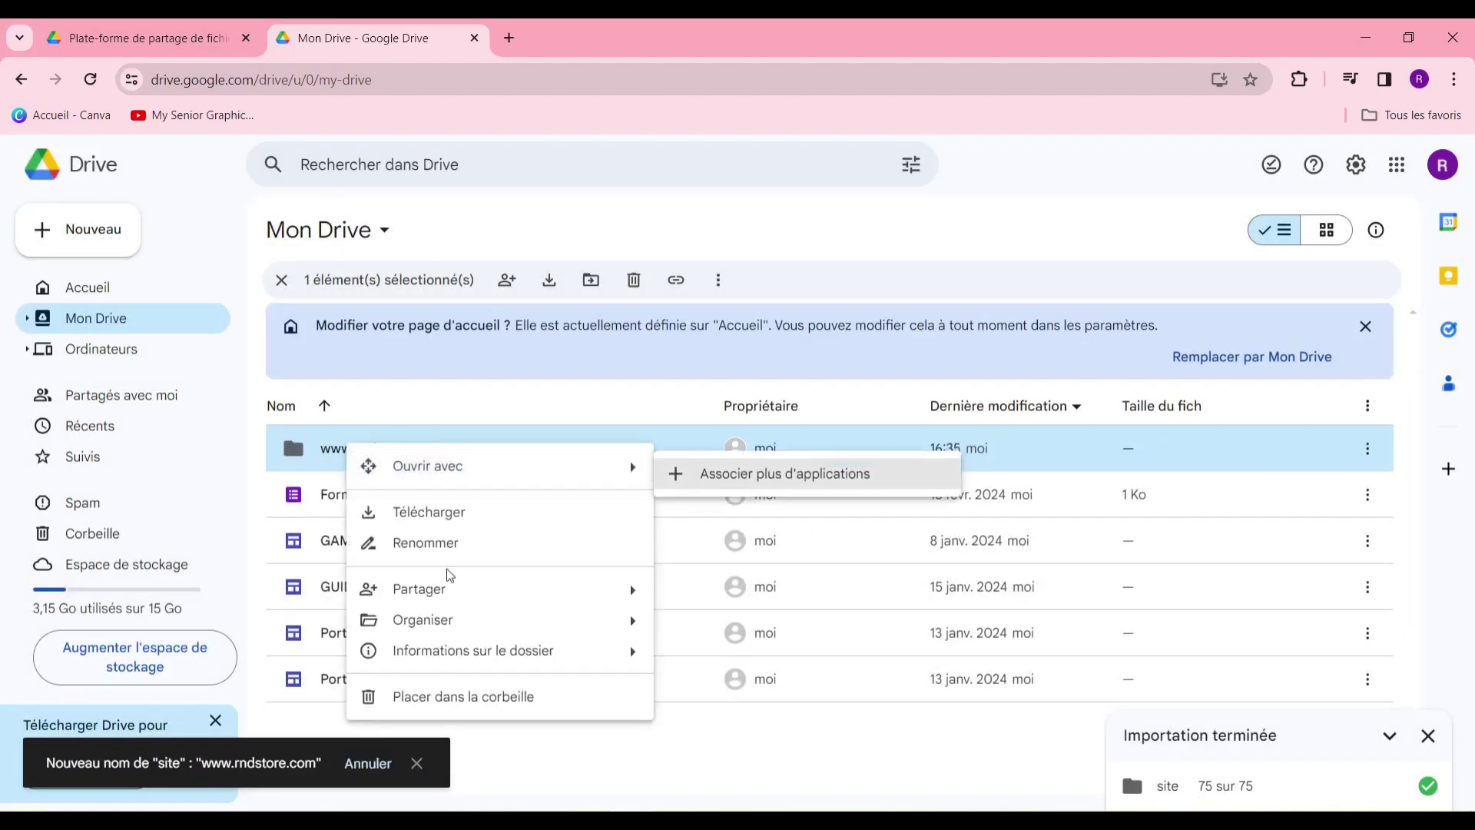
pyautogui.moveTo(462, 600)
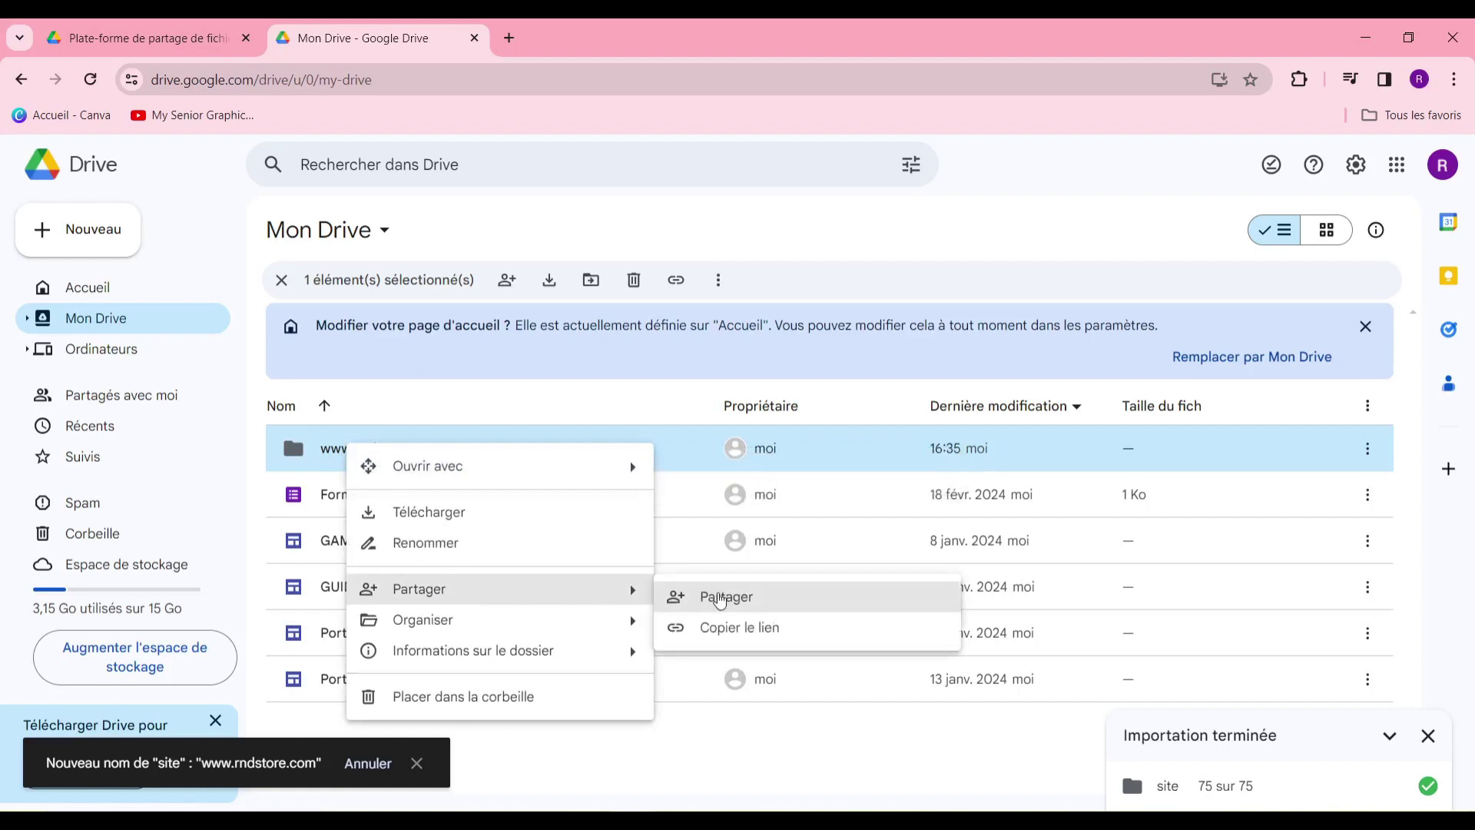
pyautogui.click(720, 600)
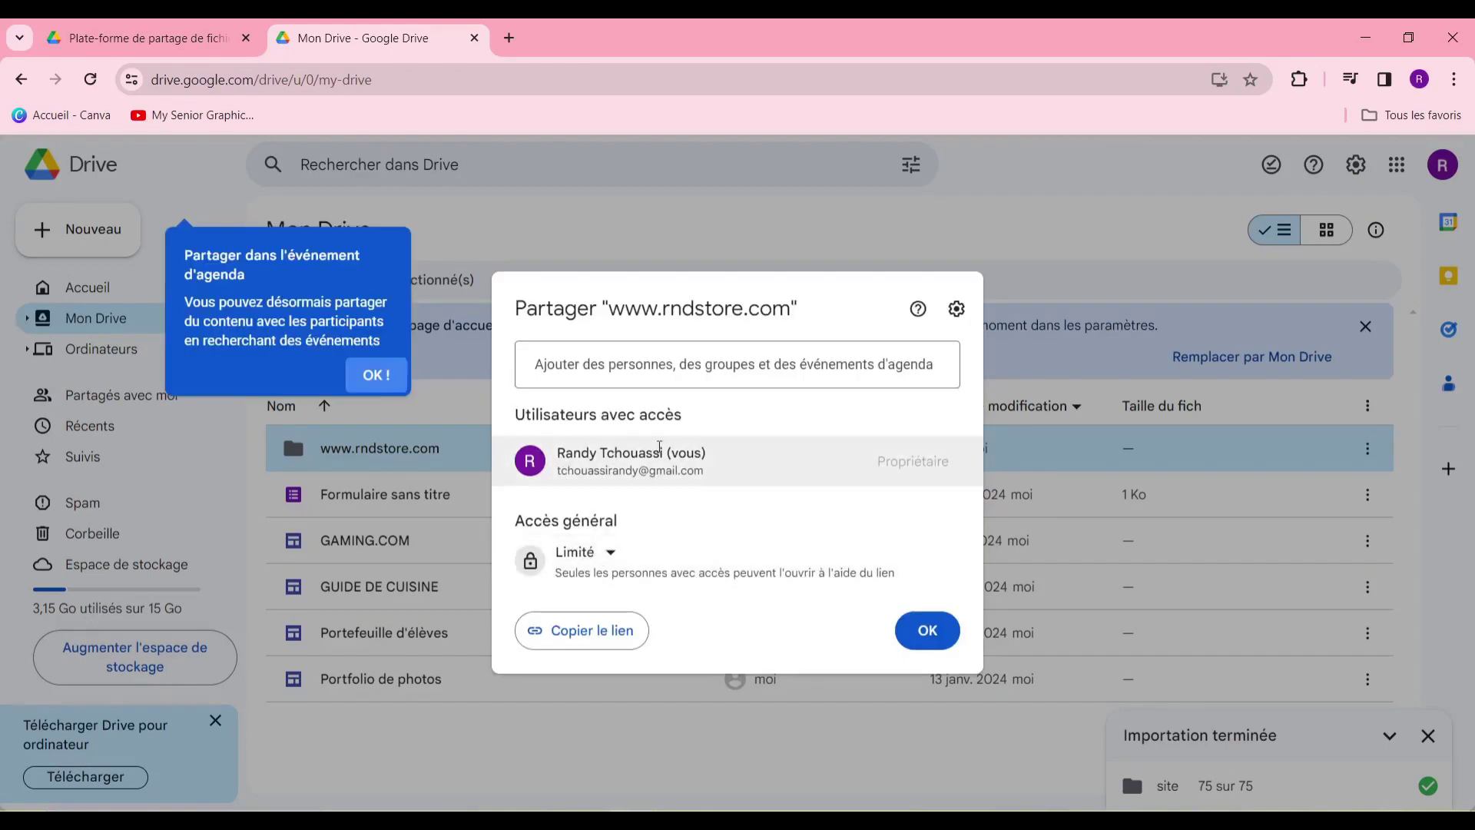
pyautogui.moveTo(625, 454)
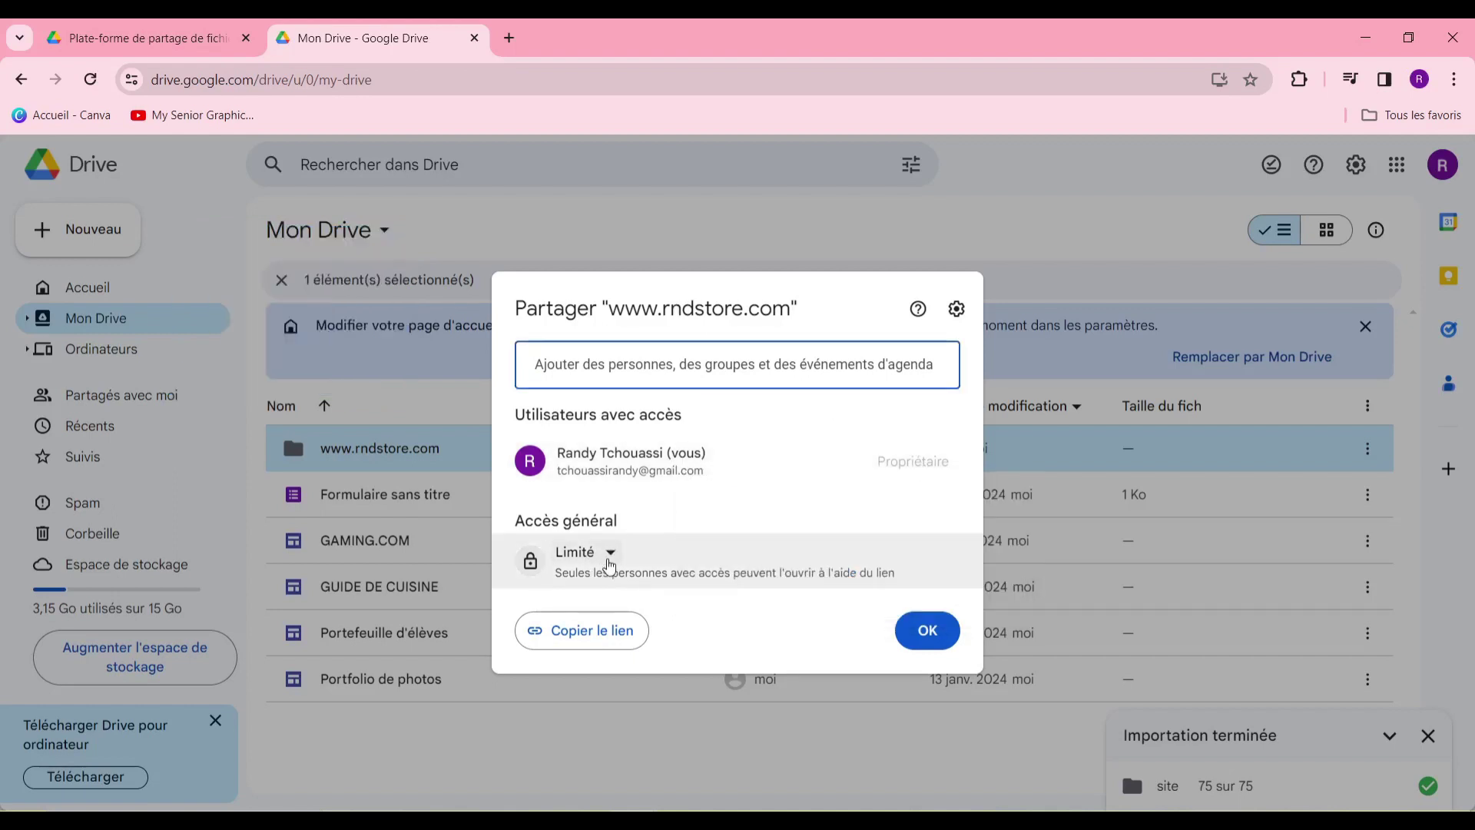
pyautogui.click(609, 557)
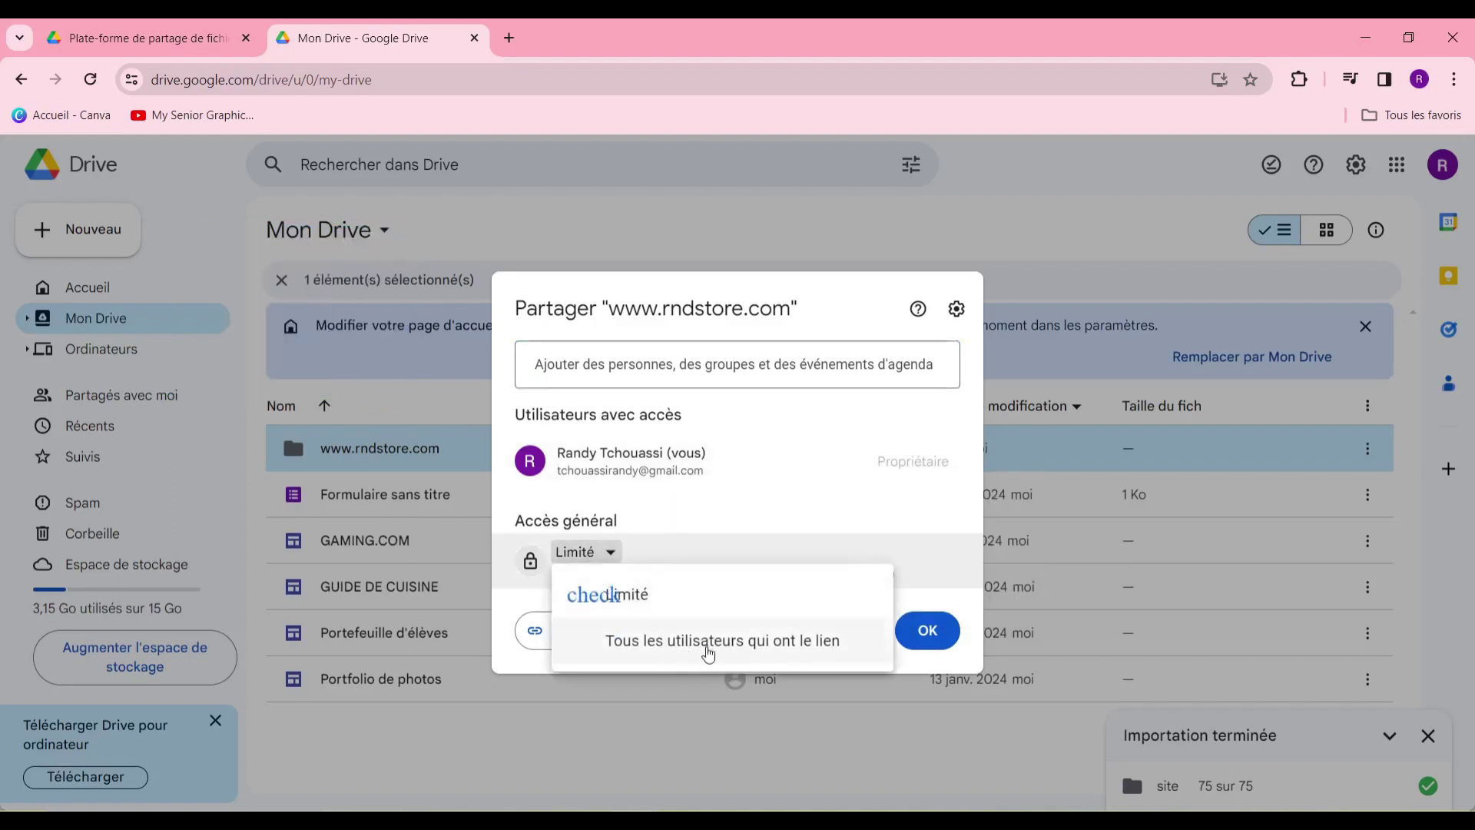
pyautogui.click(708, 651)
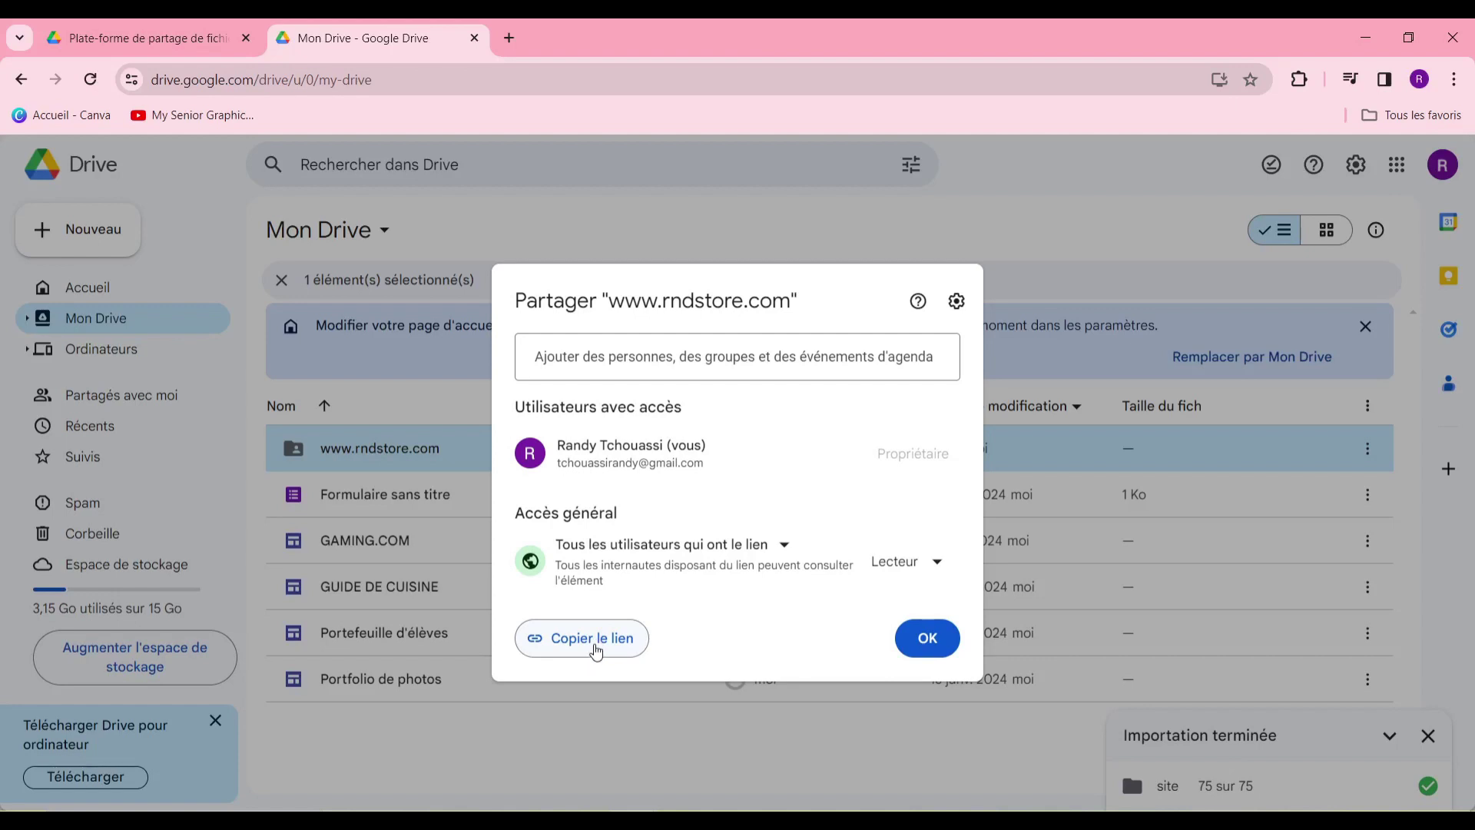
pyautogui.click(580, 646)
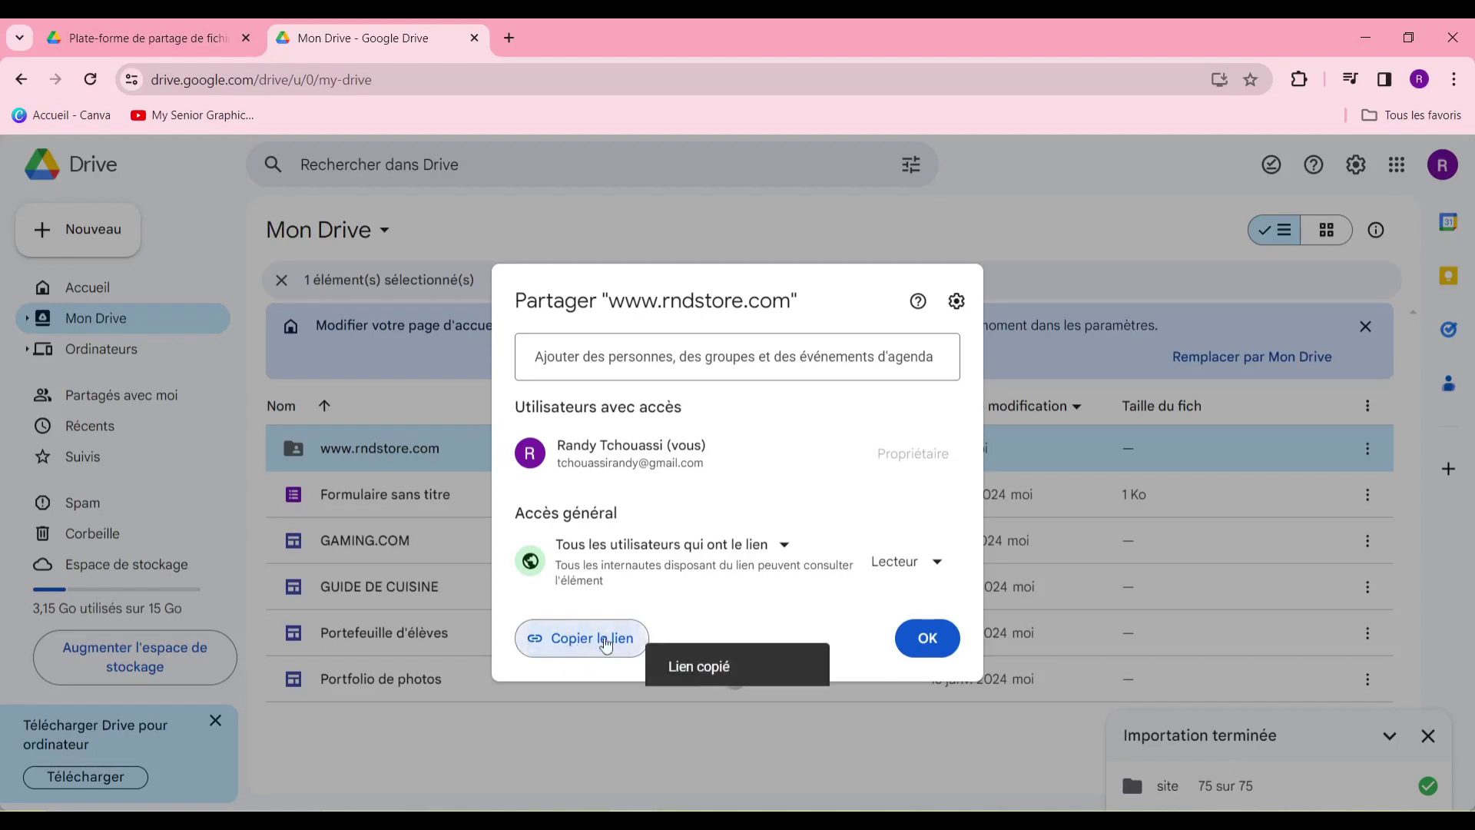
pyautogui.click(927, 638)
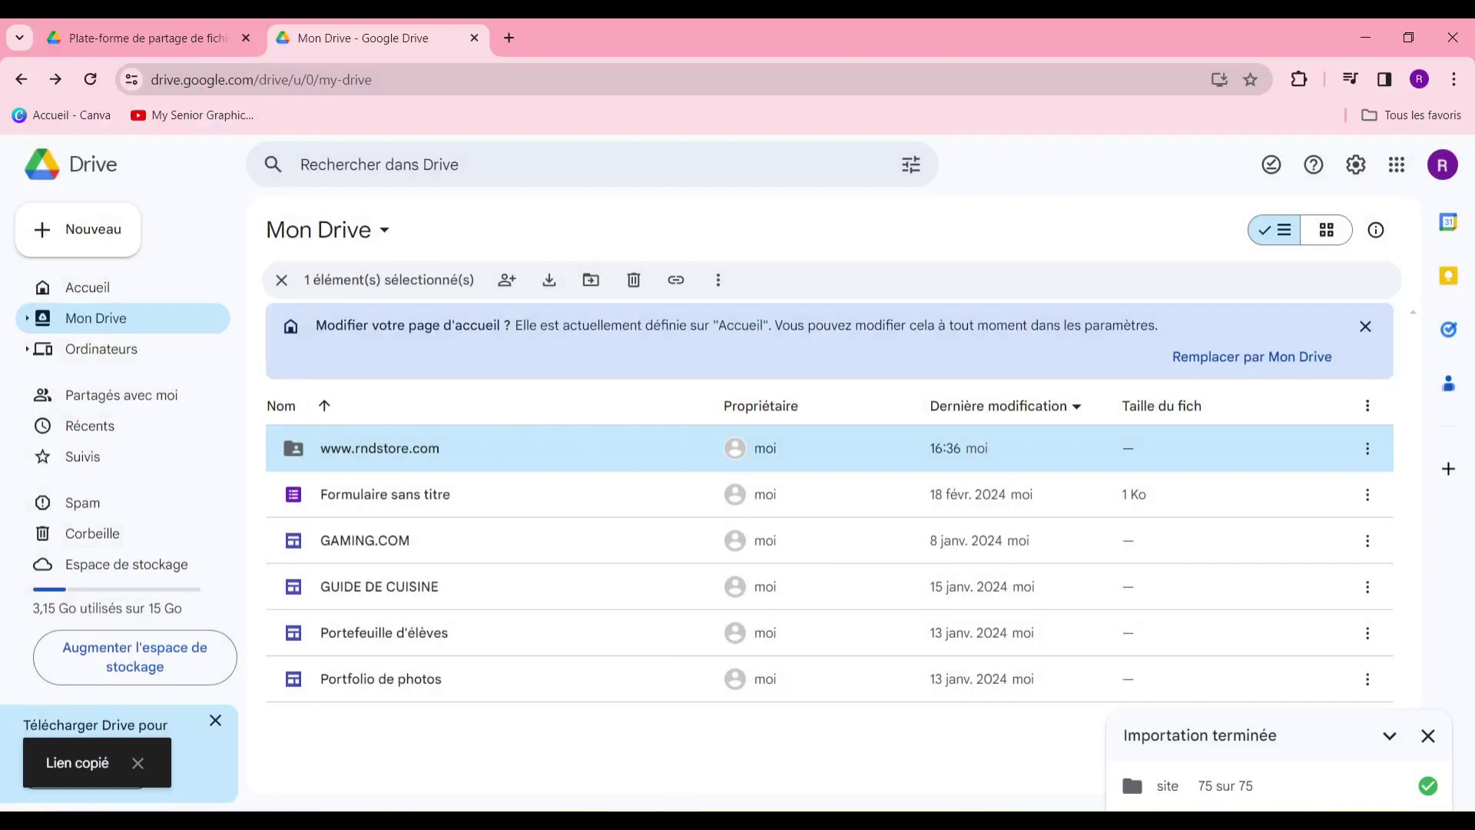
# - Open the DriveToWeb site at drv.tw in a new browser tab and dismiss the translation popup
pyautogui.hotkey('ctrl', 't')
pyautogui.write('dr')
pyautogui.press('BackSpace')
pyautogui.press('BackSpace')
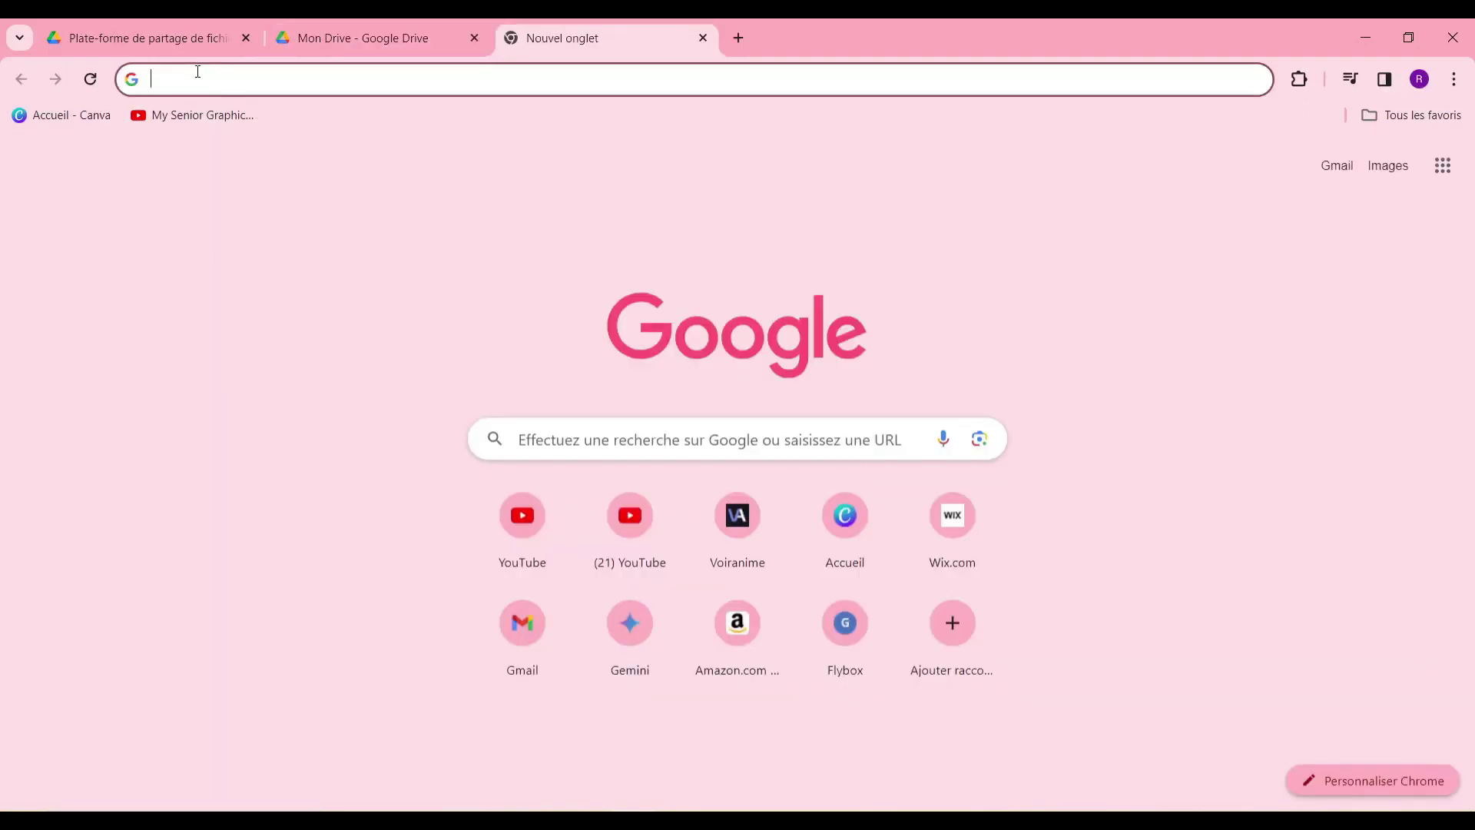
pyautogui.write('drv.')
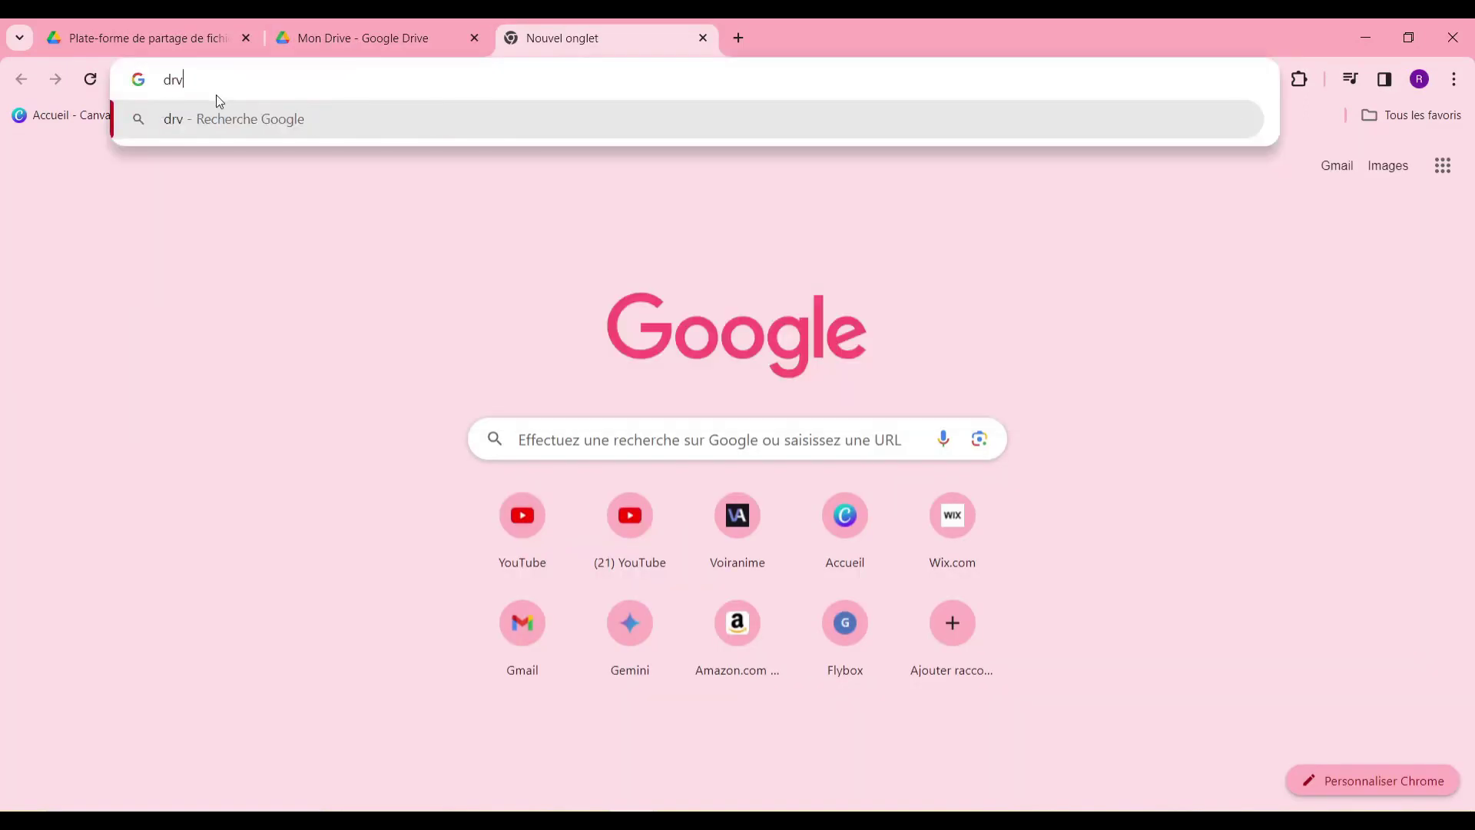
pyautogui.write('tw')
pyautogui.press('Return')
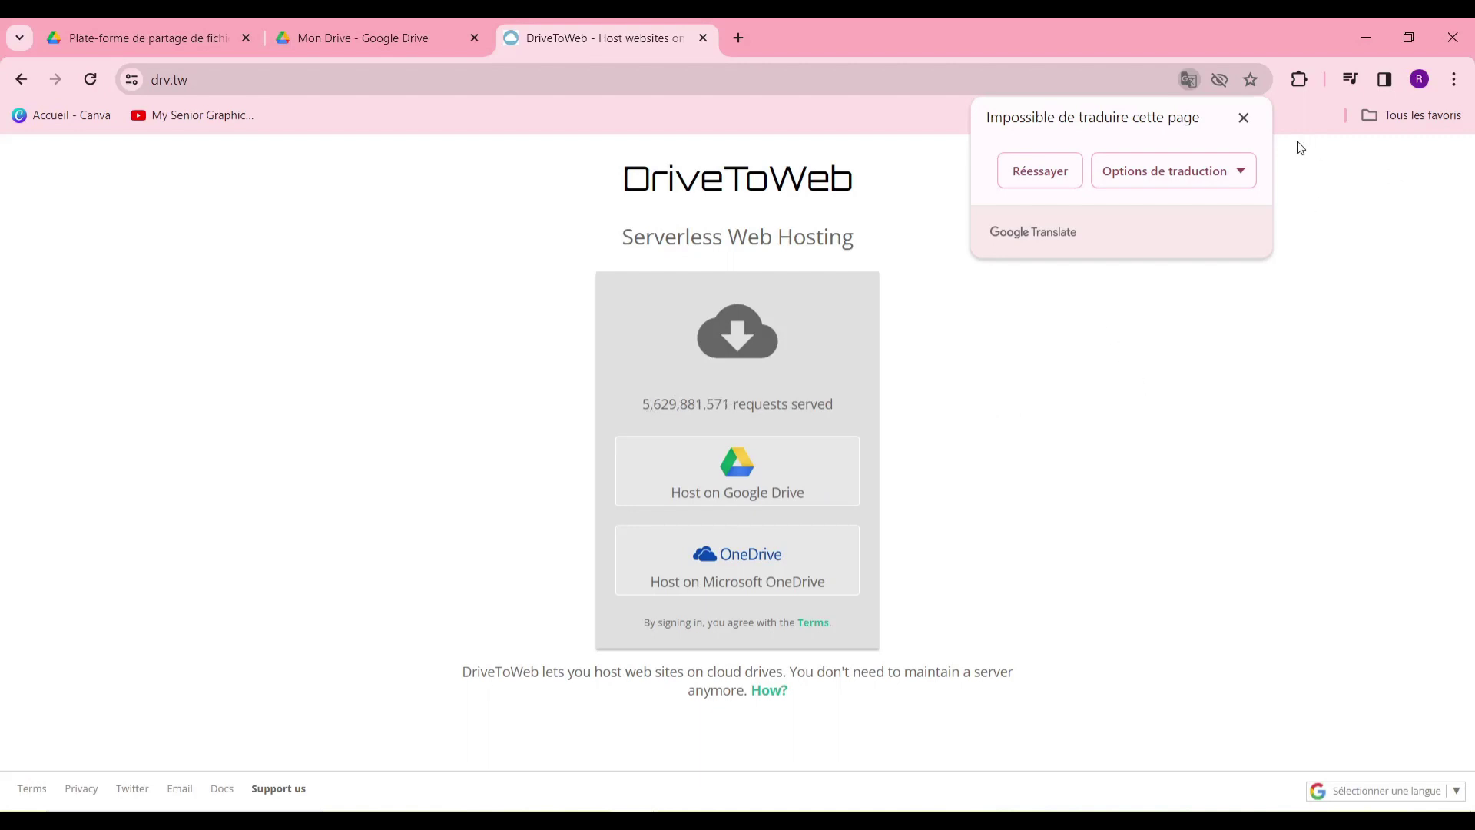
pyautogui.click(1242, 119)
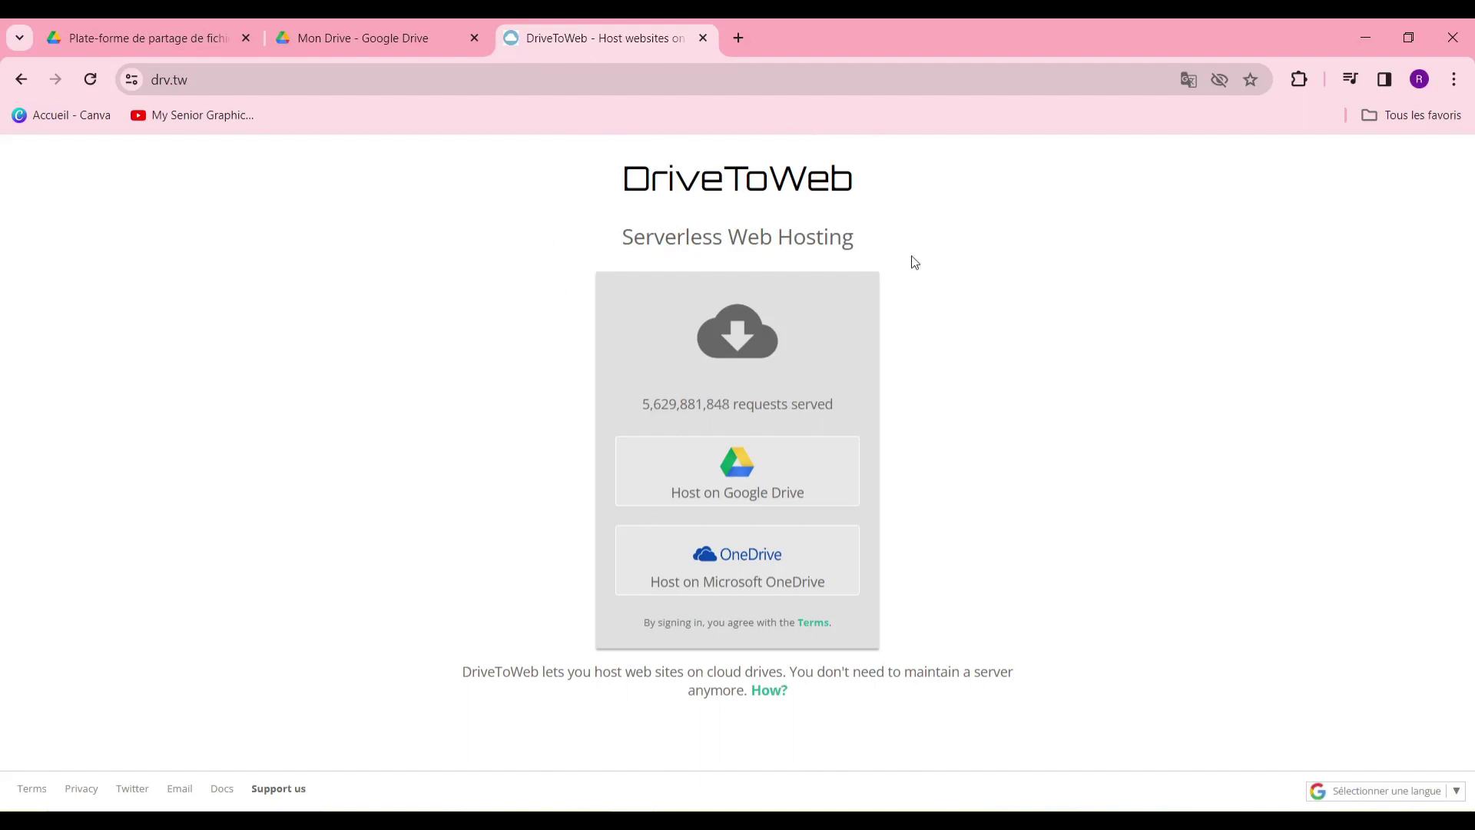
# - Choose hosting on Google Drive and authorize DriveToWeb with the Google account that owns the shared folder
pyautogui.click(717, 485)
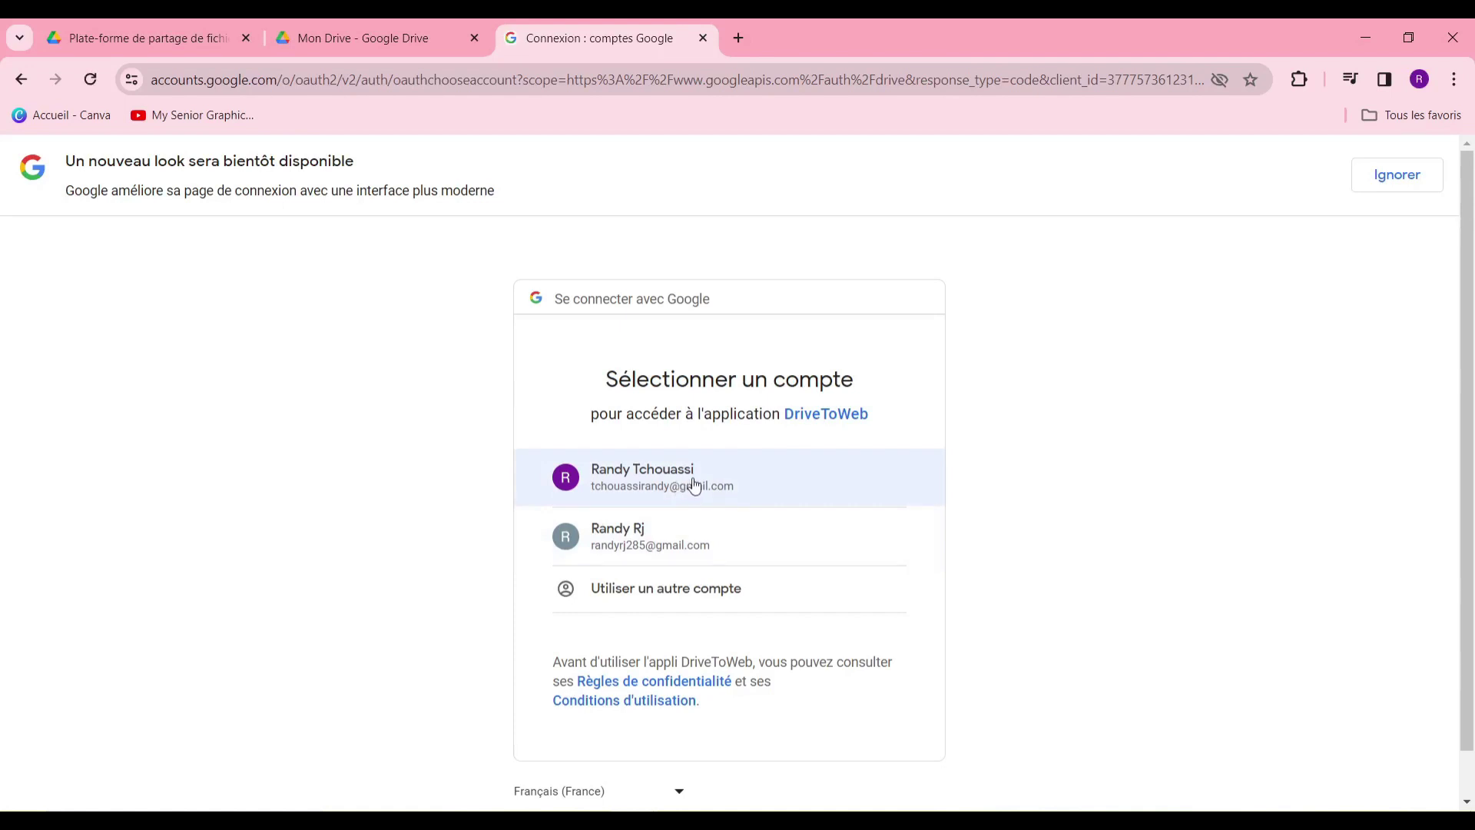
pyautogui.click(694, 485)
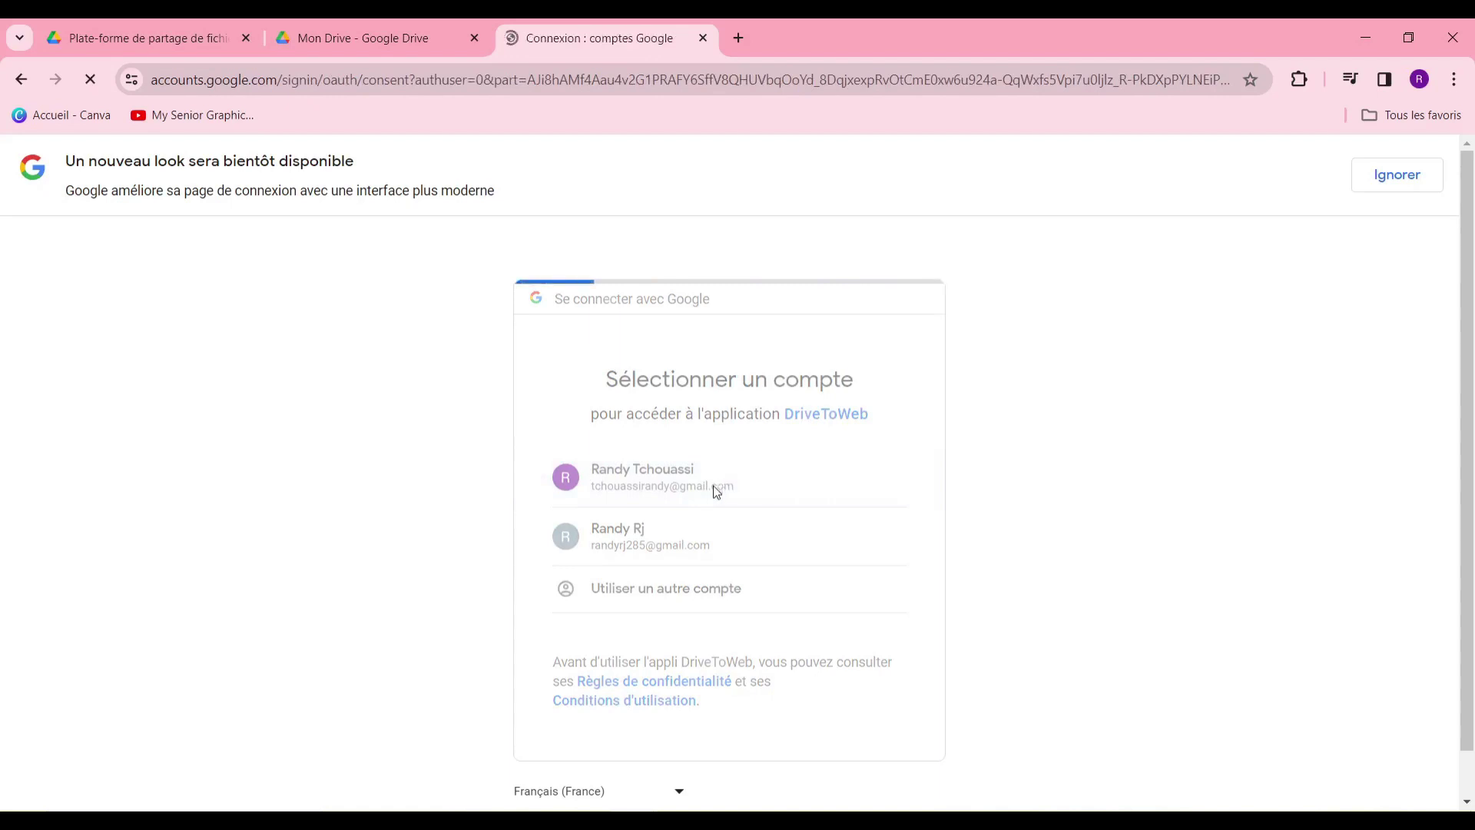
pyautogui.click(853, 645)
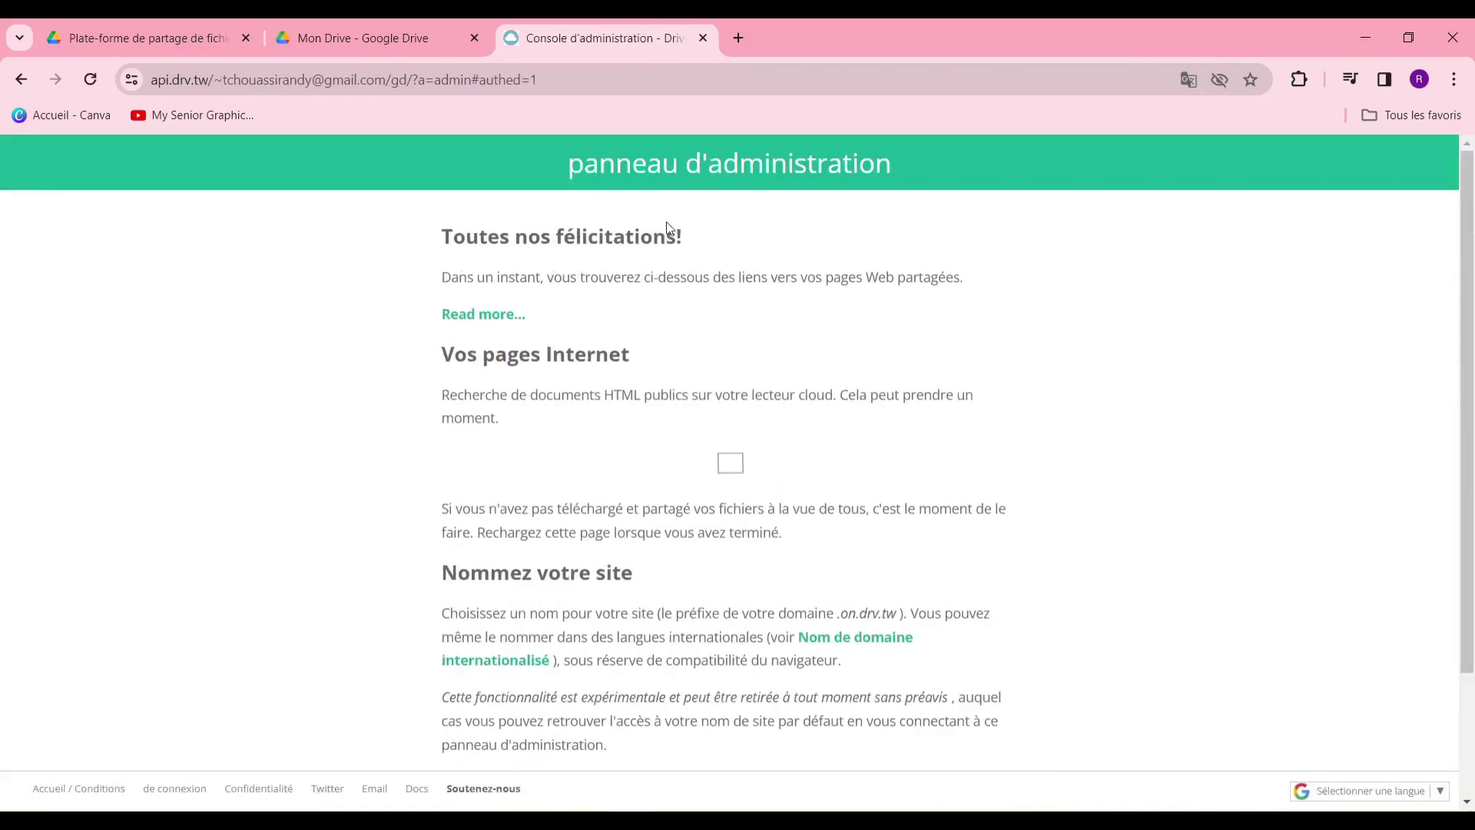
# - Examine the links to the shared web pages and the site name field in the administration panel
pyautogui.scroll(-2, 472, 476)
pyautogui.scroll(2, 306, 477)
pyautogui.scroll(-2, 732, 482)
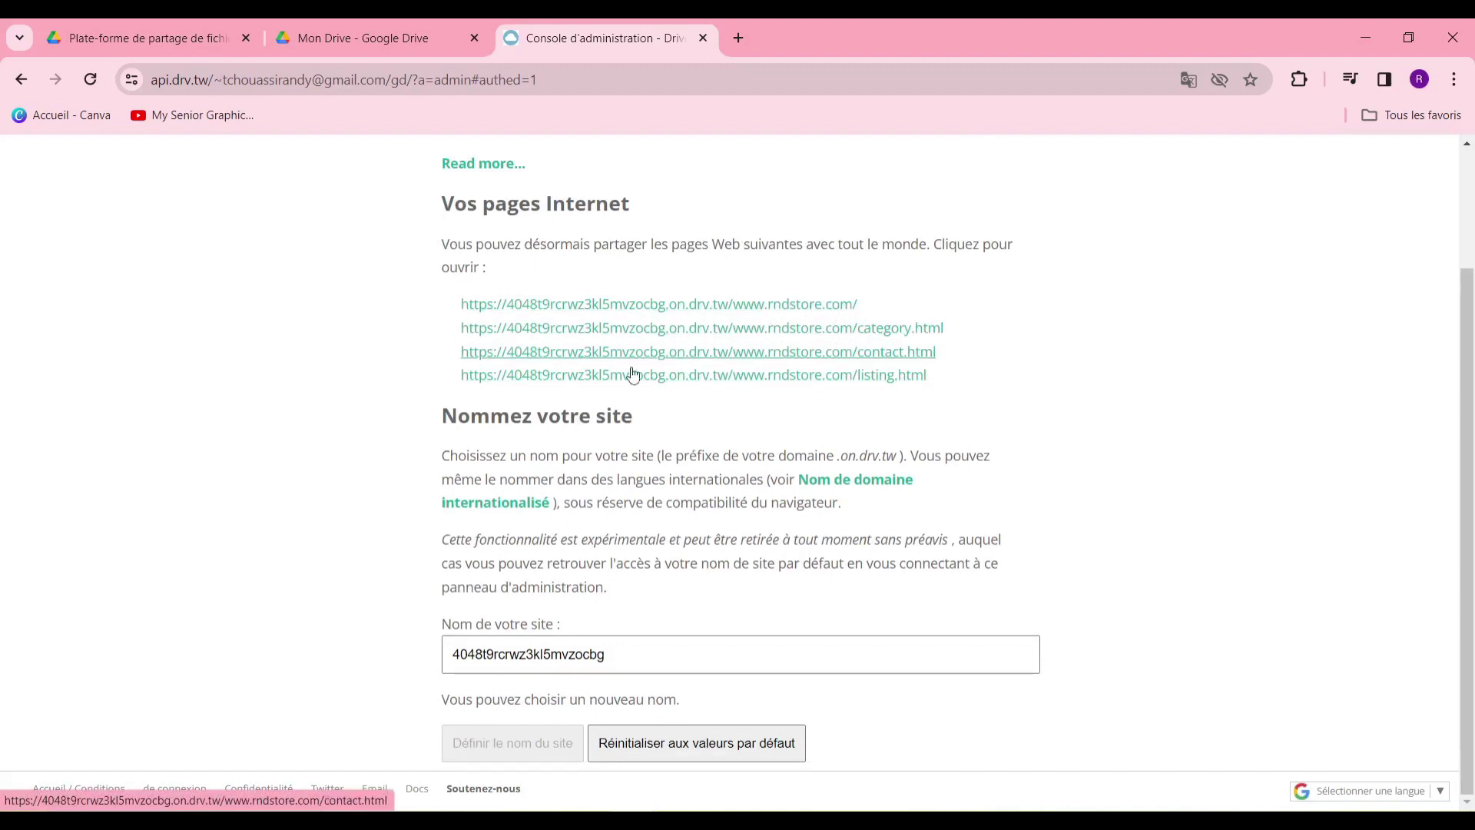
pyautogui.click(642, 660)
pyautogui.moveTo(642, 660); pyautogui.dragTo(332, 655)
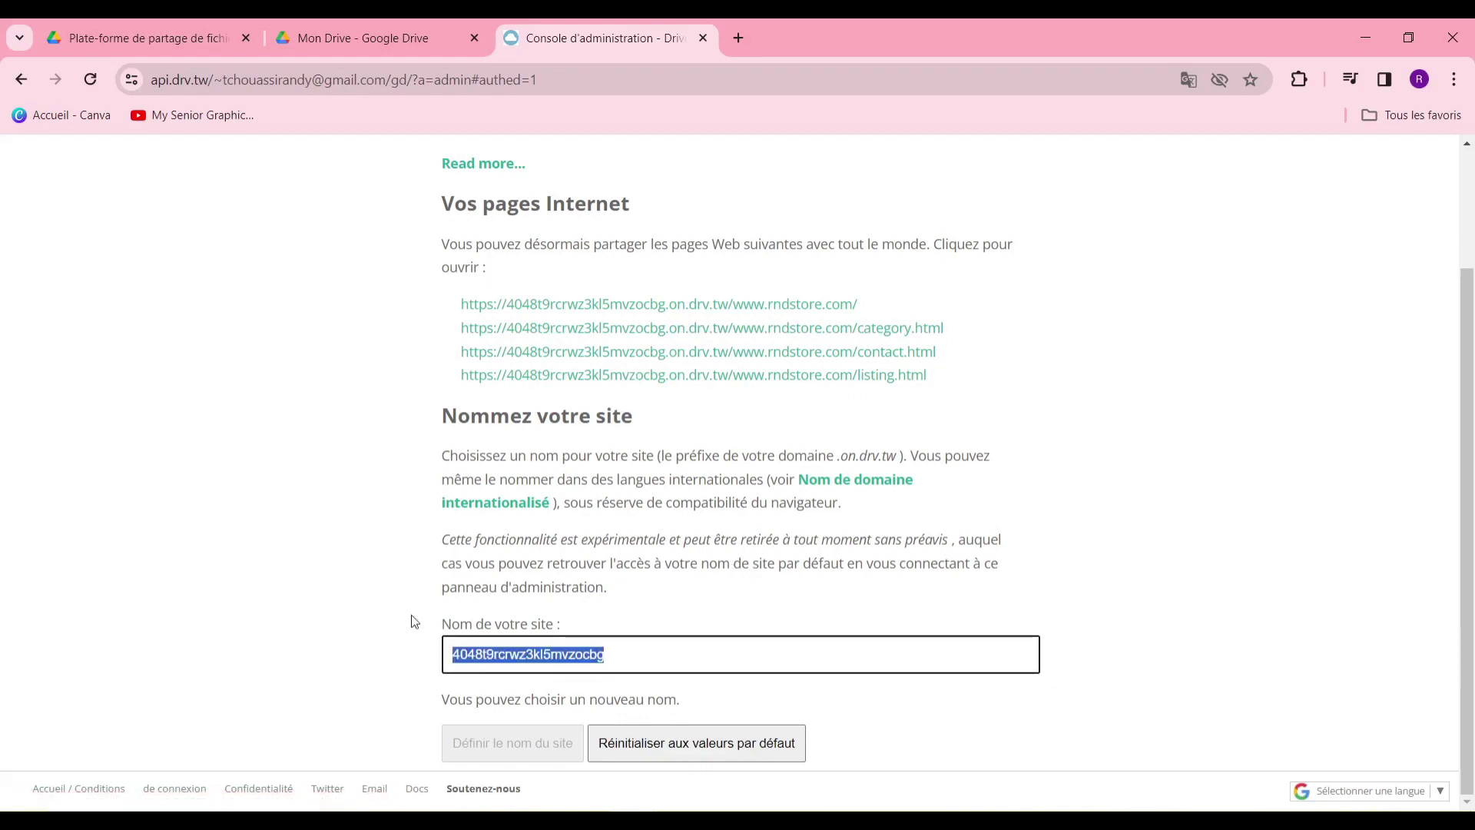
pyautogui.click(307, 548)
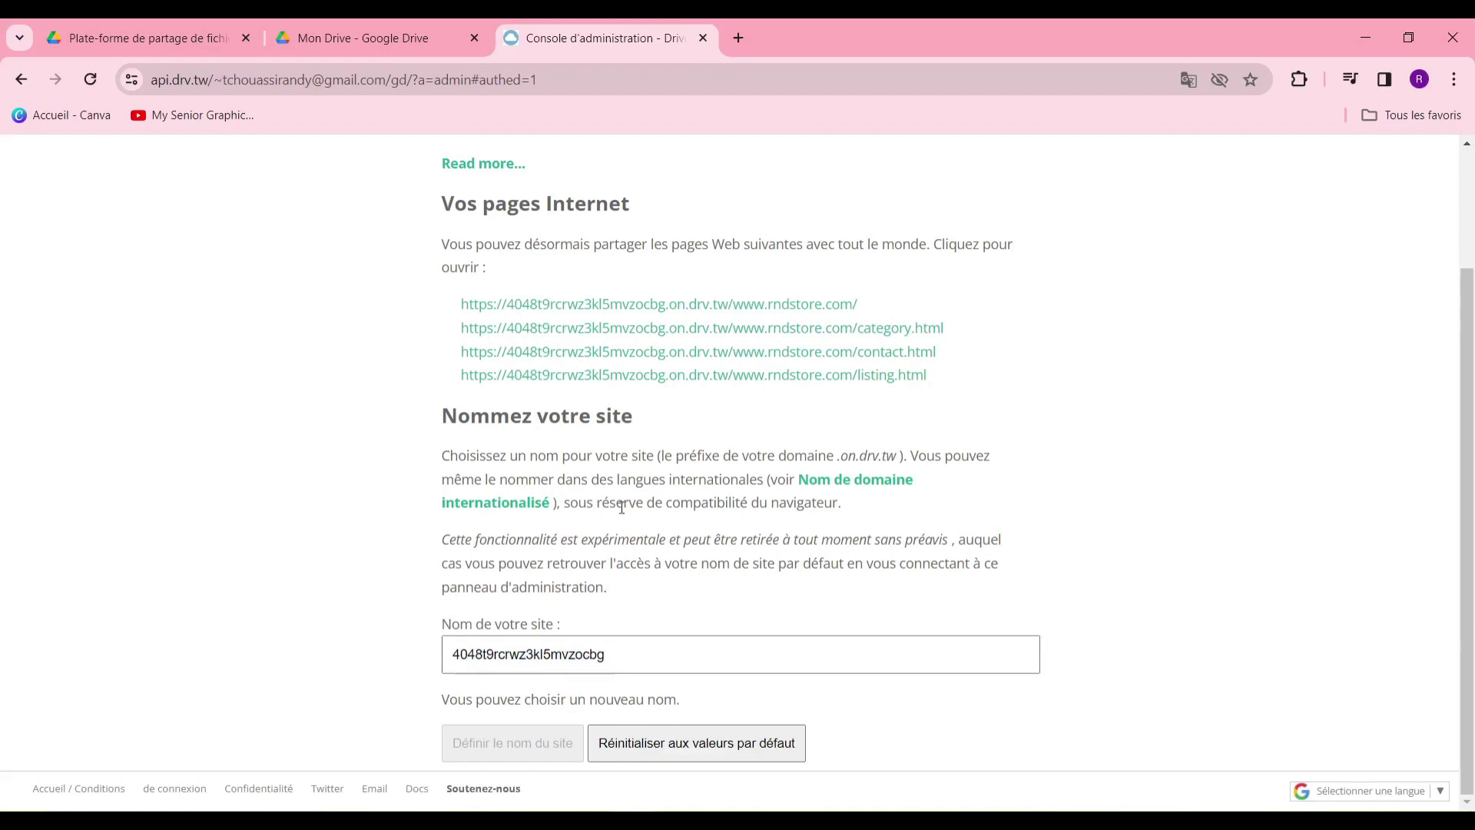
pyautogui.scroll(2, 312, 555)
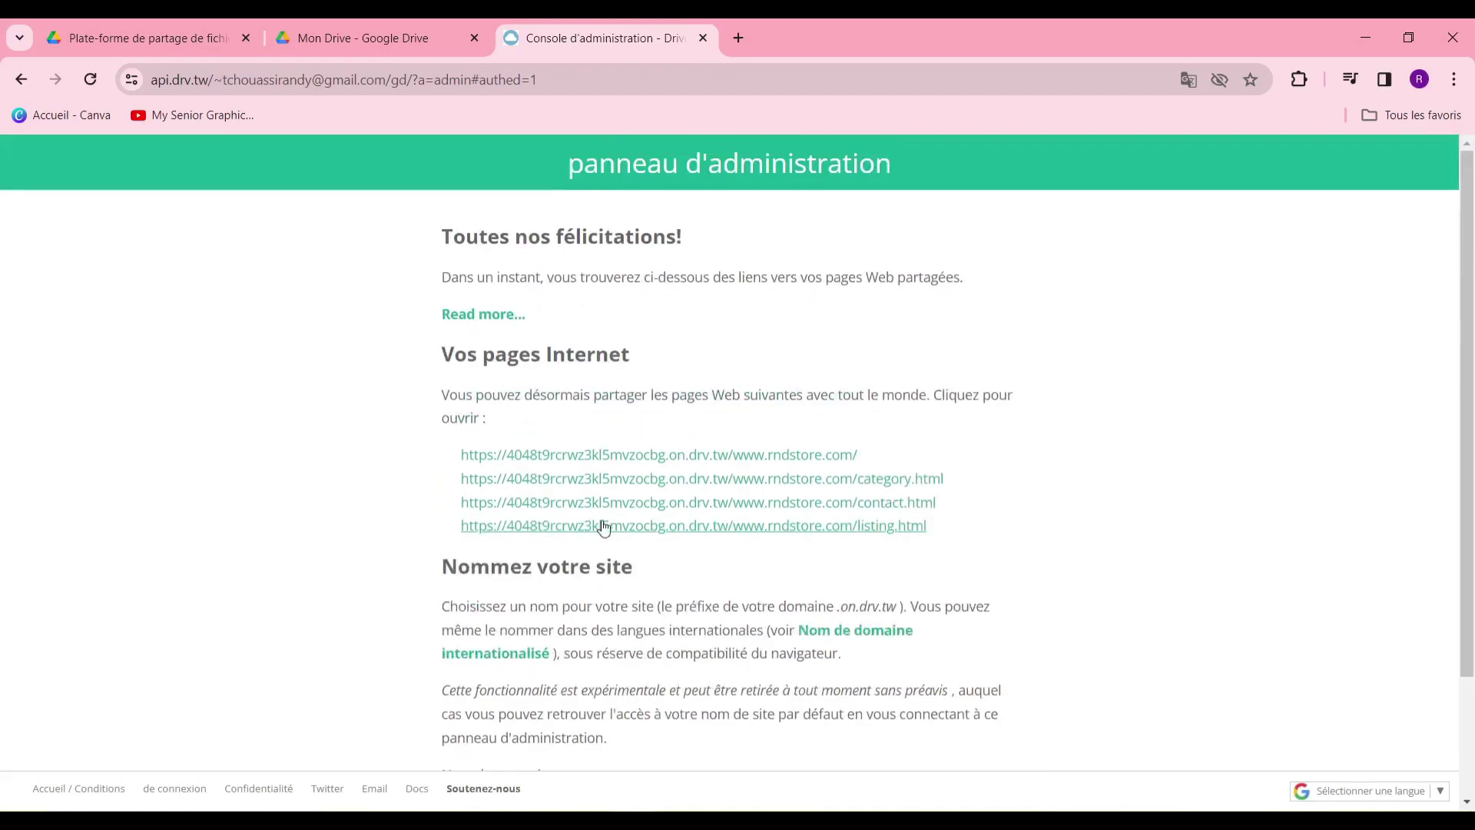
pyautogui.click(655, 457)
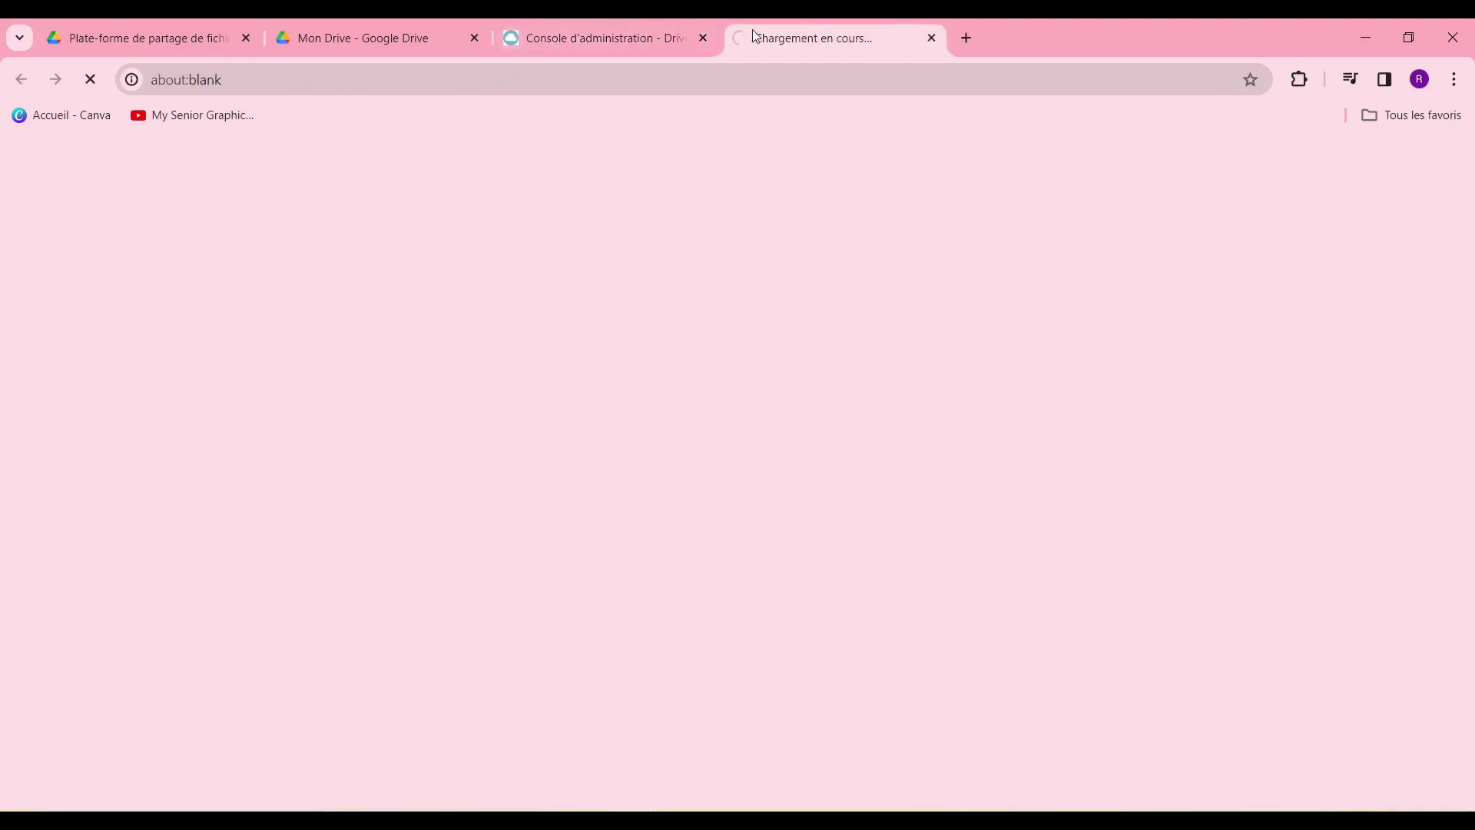
pyautogui.scroll(-10, 740, 389)
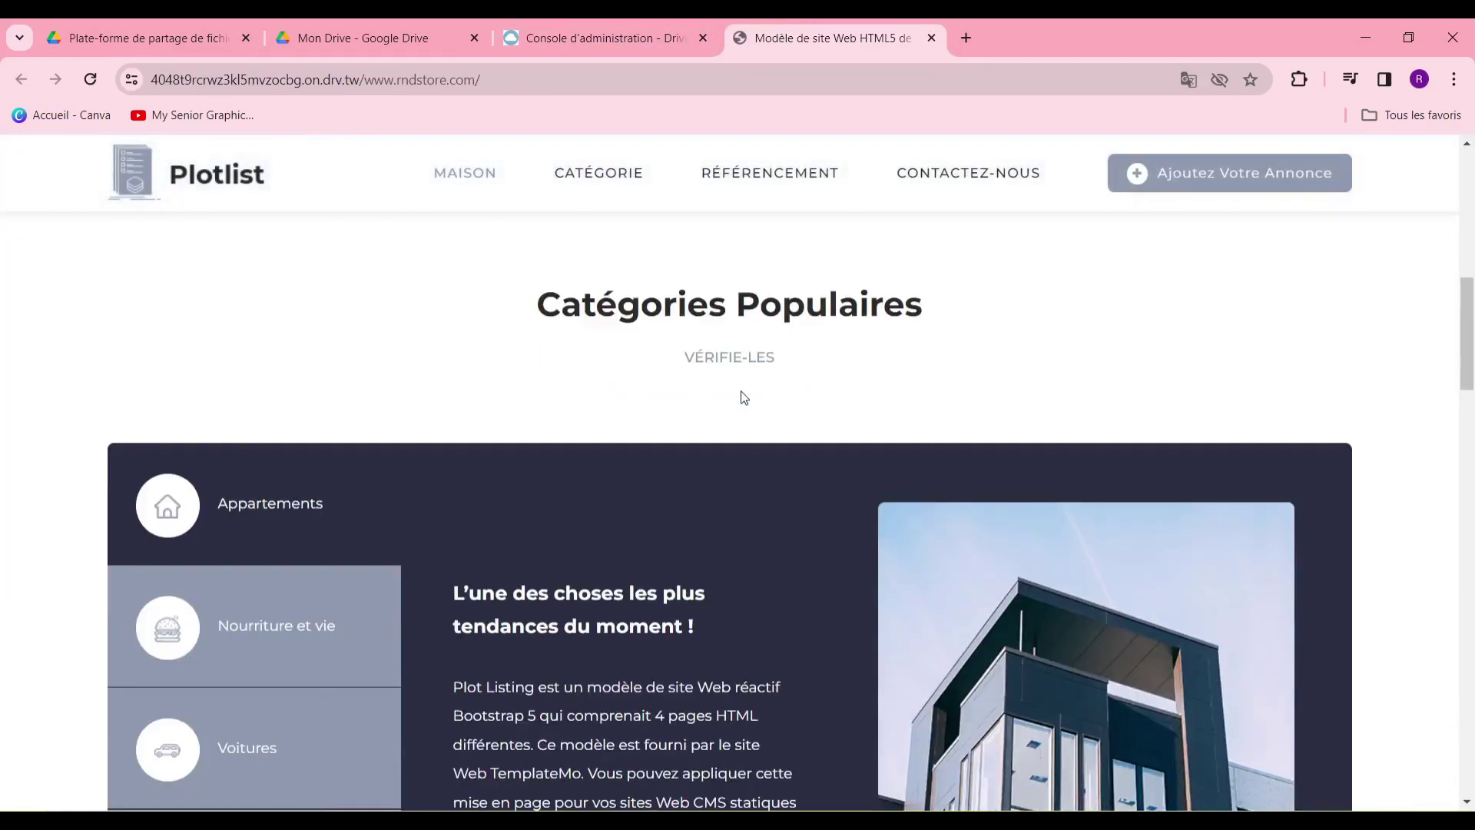
pyautogui.scroll(-3, 741, 392)
pyautogui.scroll(12, 737, 389)
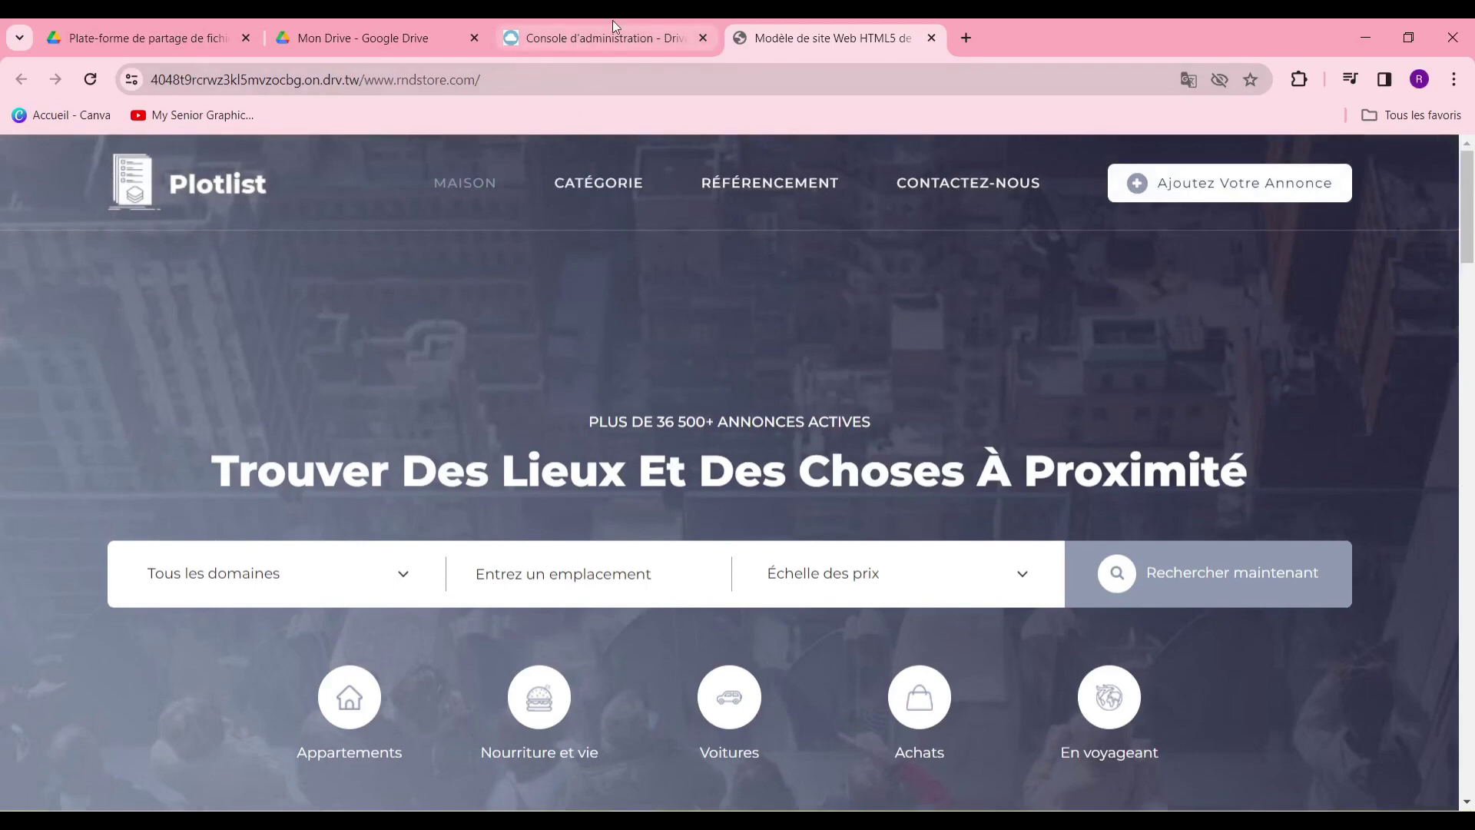
# - Return to the DriveToWeb administration console and view the page links and site naming section
pyautogui.moveTo(612, 20)
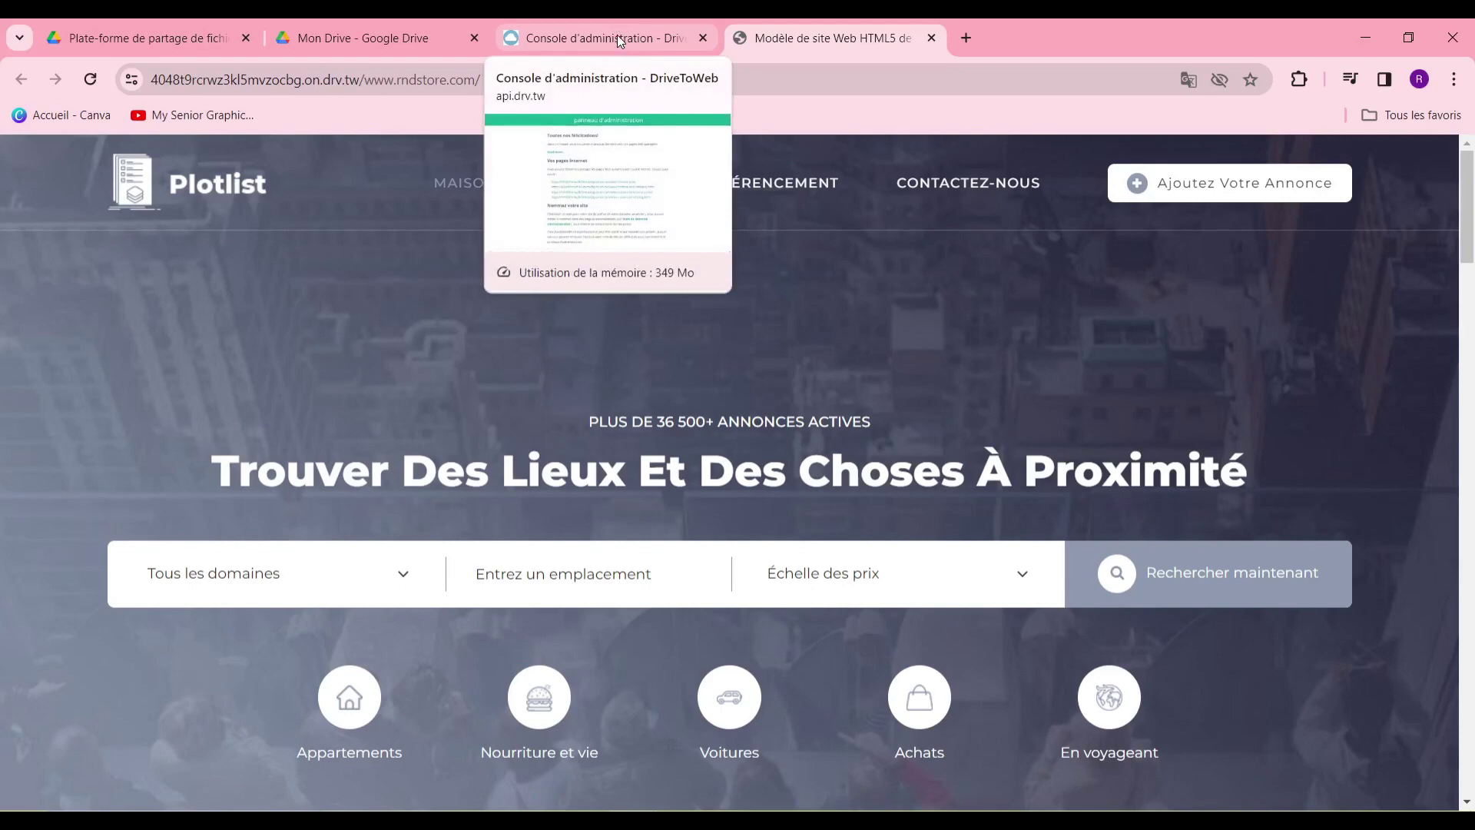
pyautogui.click(616, 35)
pyautogui.scroll(-3, 530, 304)
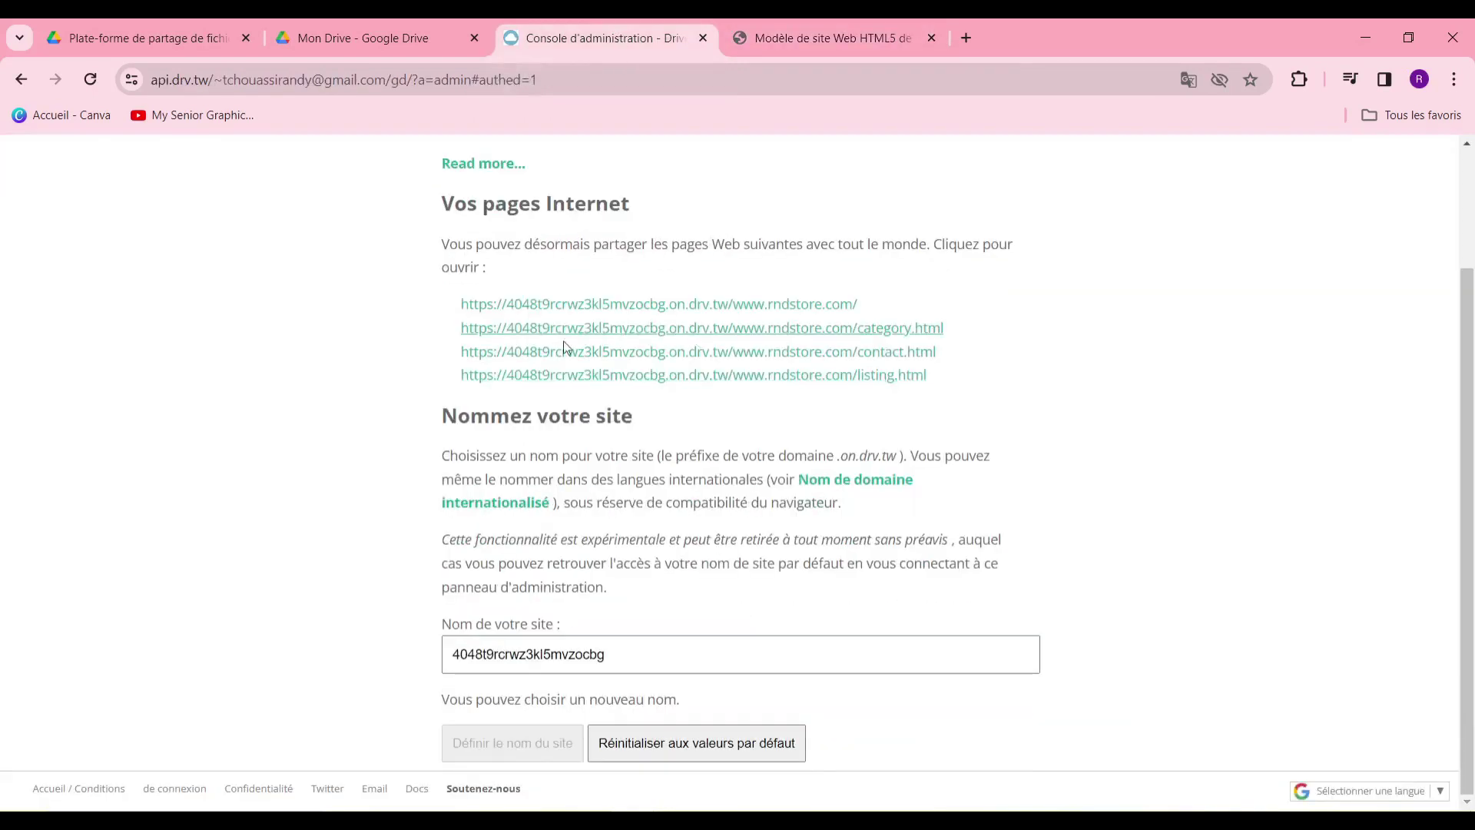
pyautogui.moveTo(457, 307); pyautogui.dragTo(702, 421)
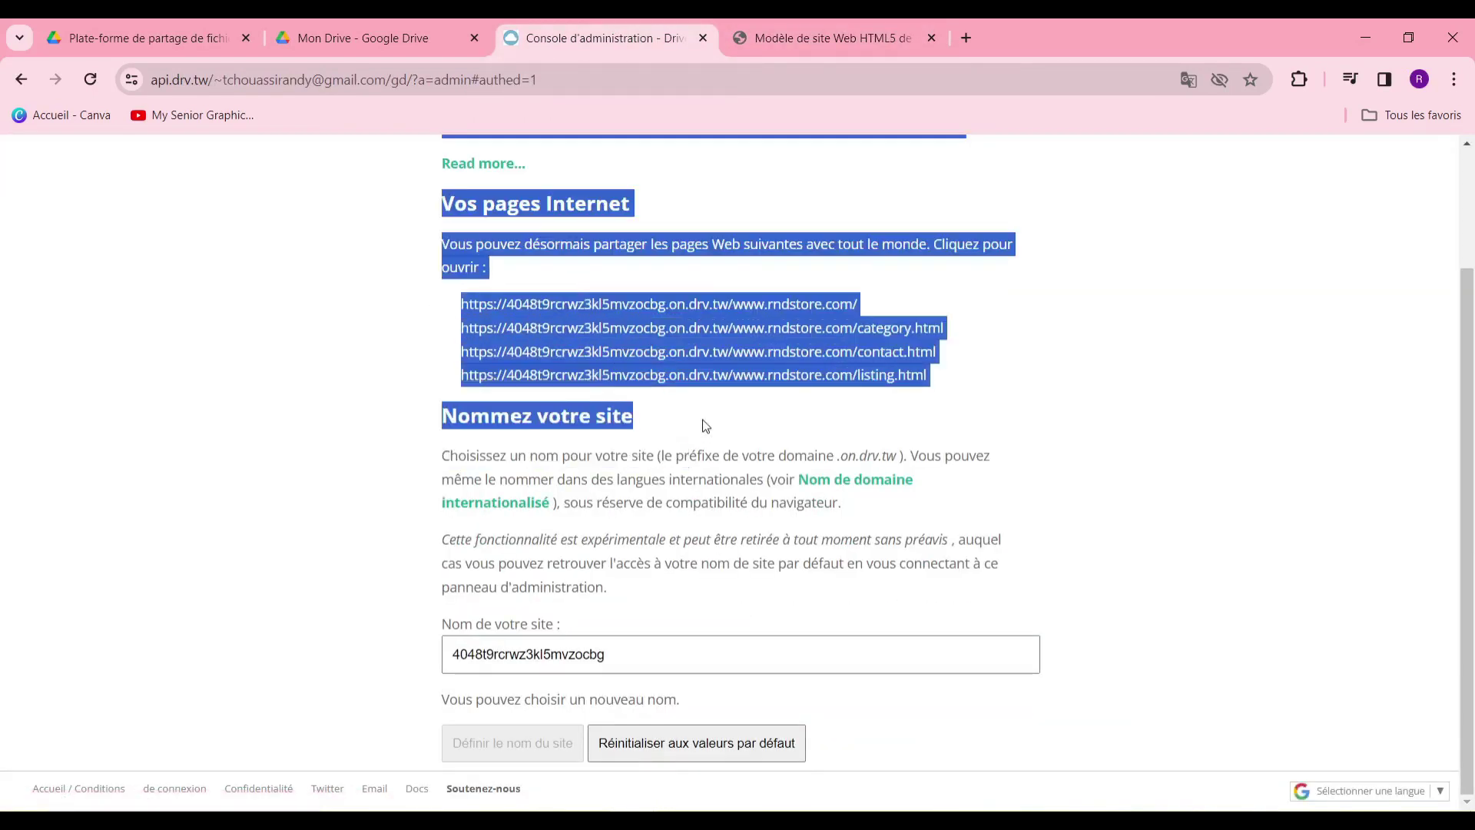
pyautogui.click(1181, 396)
pyautogui.moveTo(842, 415); pyautogui.dragTo(420, 332)
pyautogui.click(408, 333)
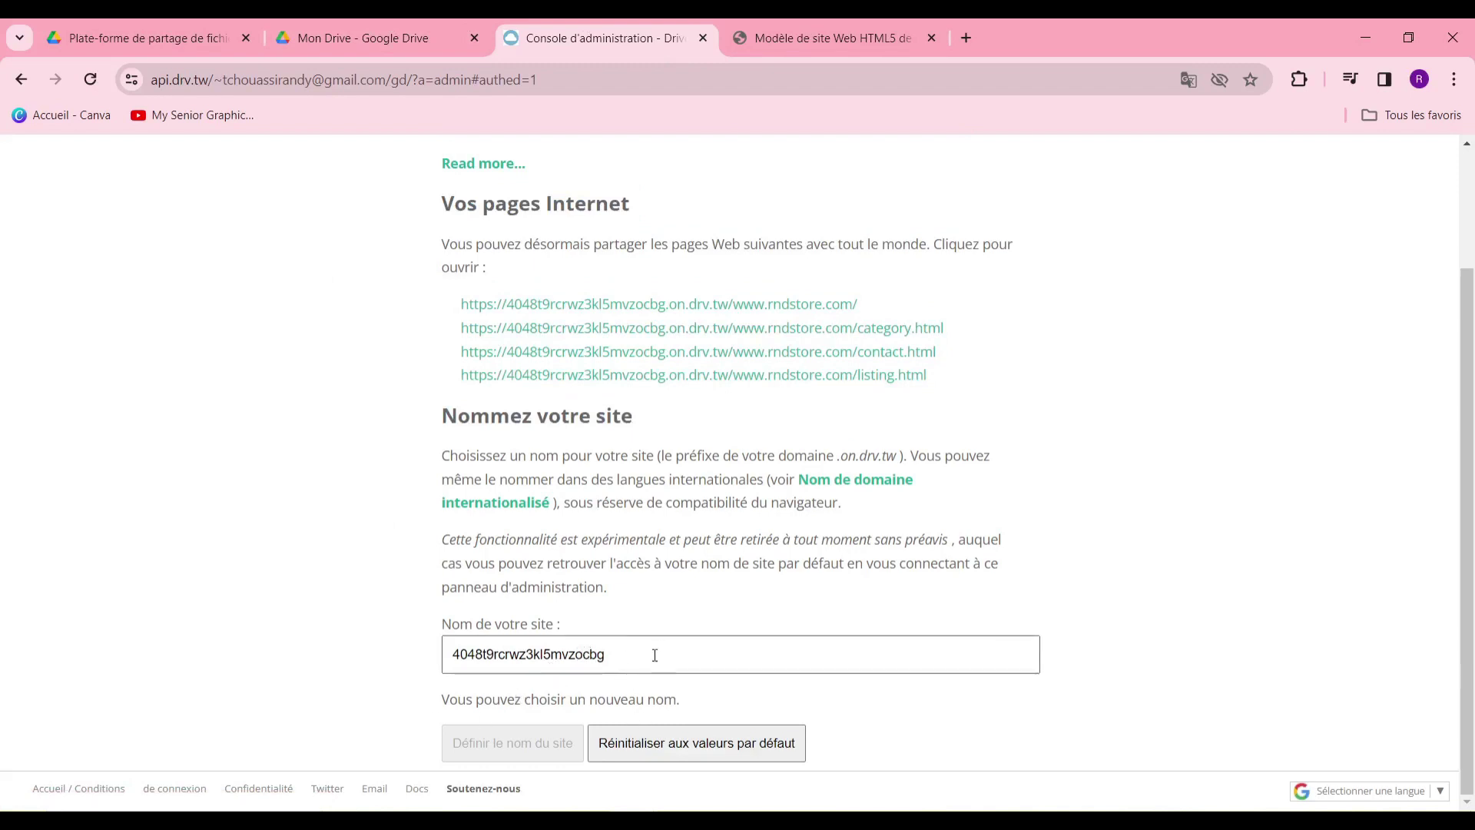
pyautogui.click(678, 654)
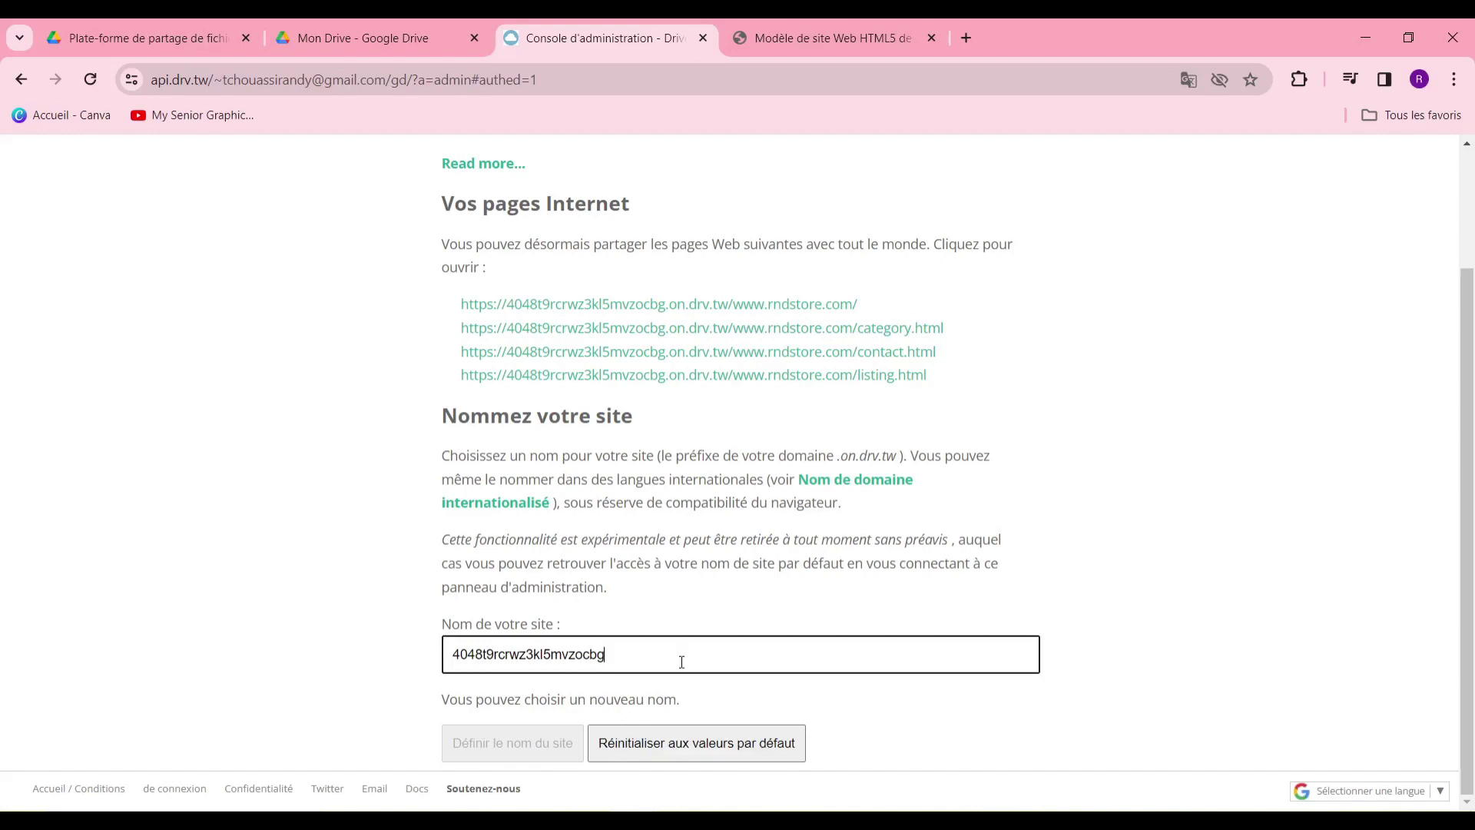
# - Expand the additional information under the congratulations message in the administration panel and look through it
pyautogui.scroll(2, 681, 662)
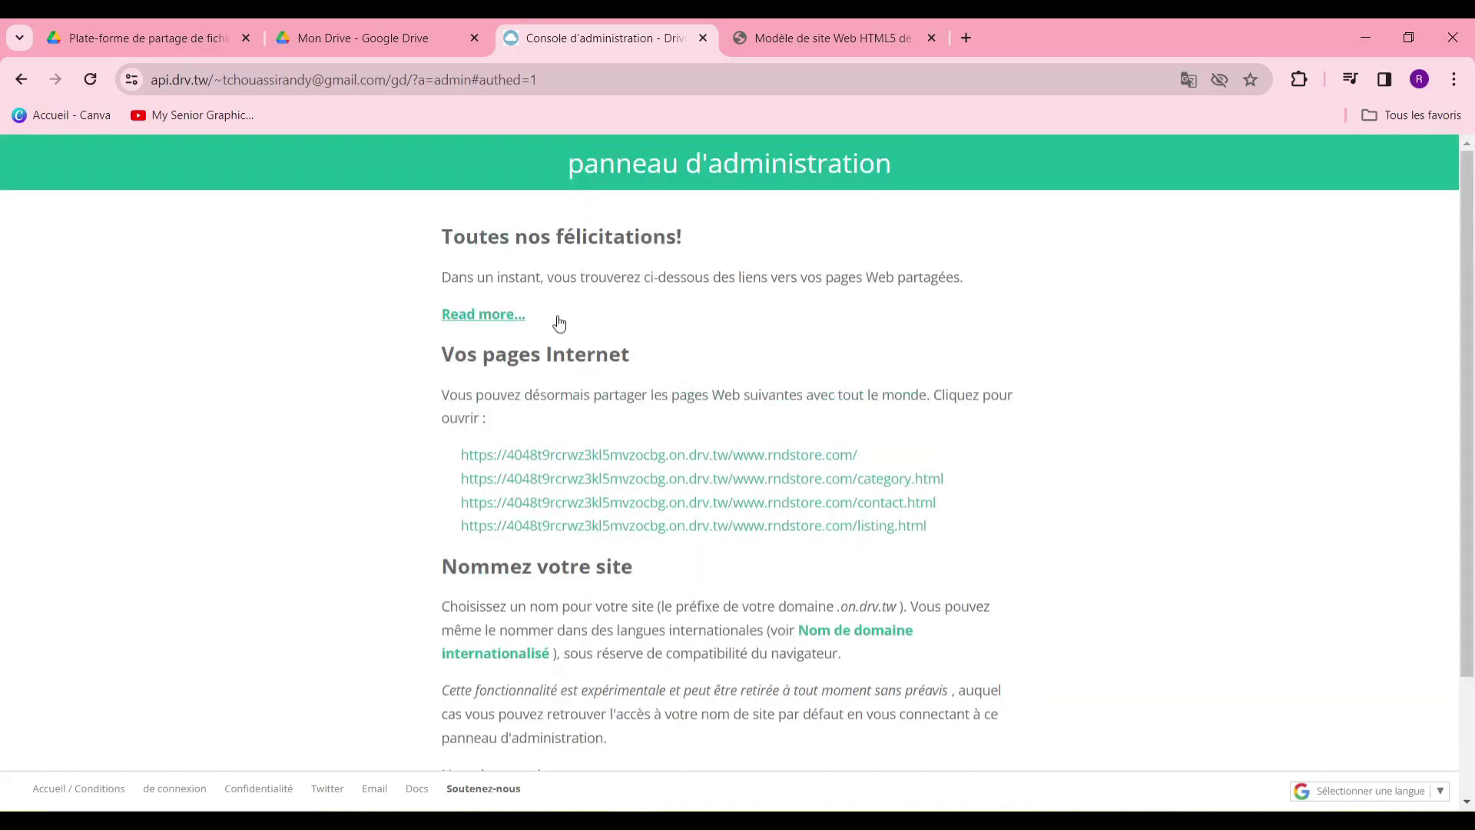
pyautogui.click(473, 326)
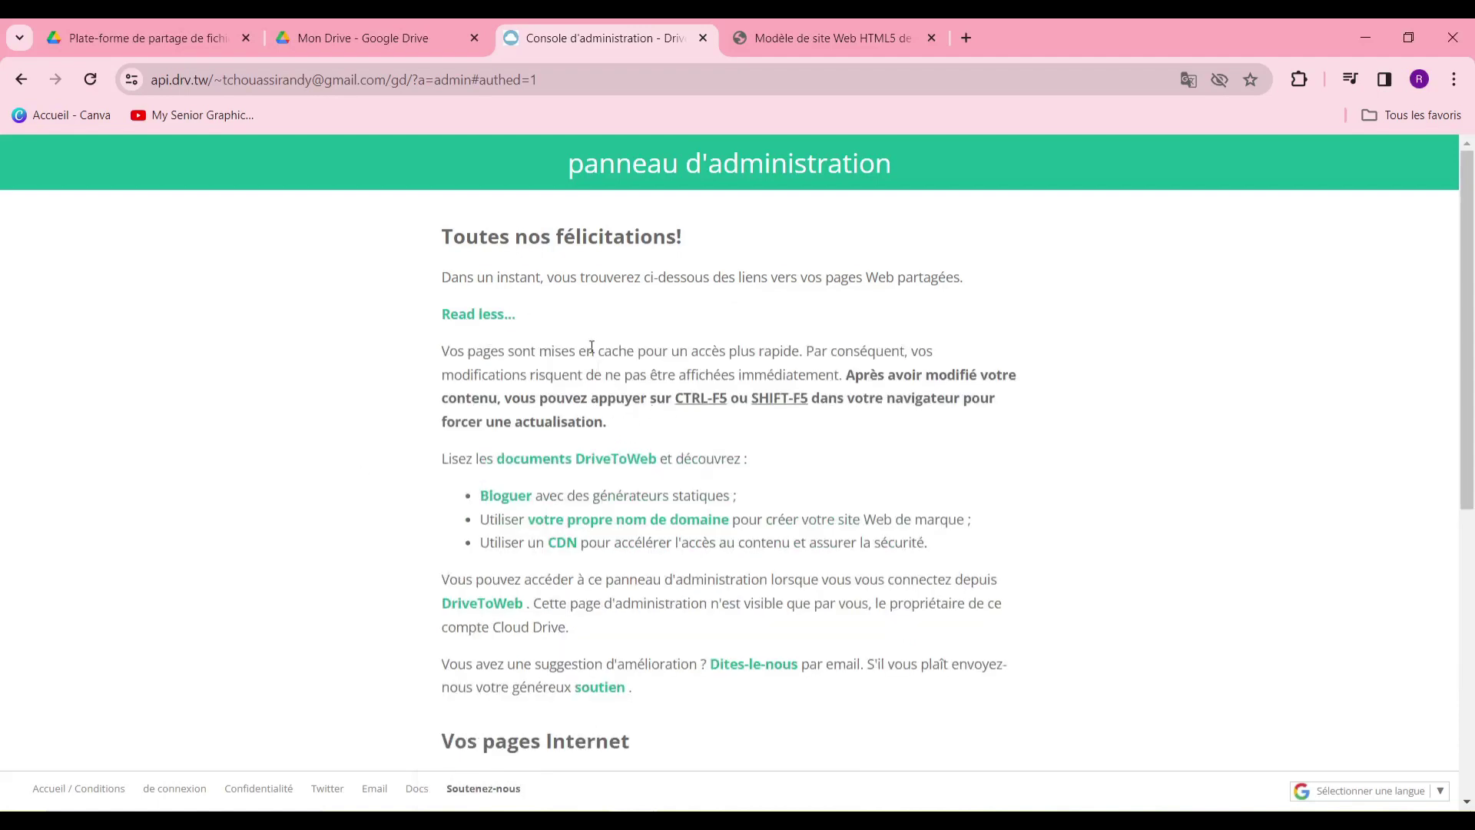
pyautogui.scroll(-4, 591, 347)
pyautogui.scroll(4, 538, 430)
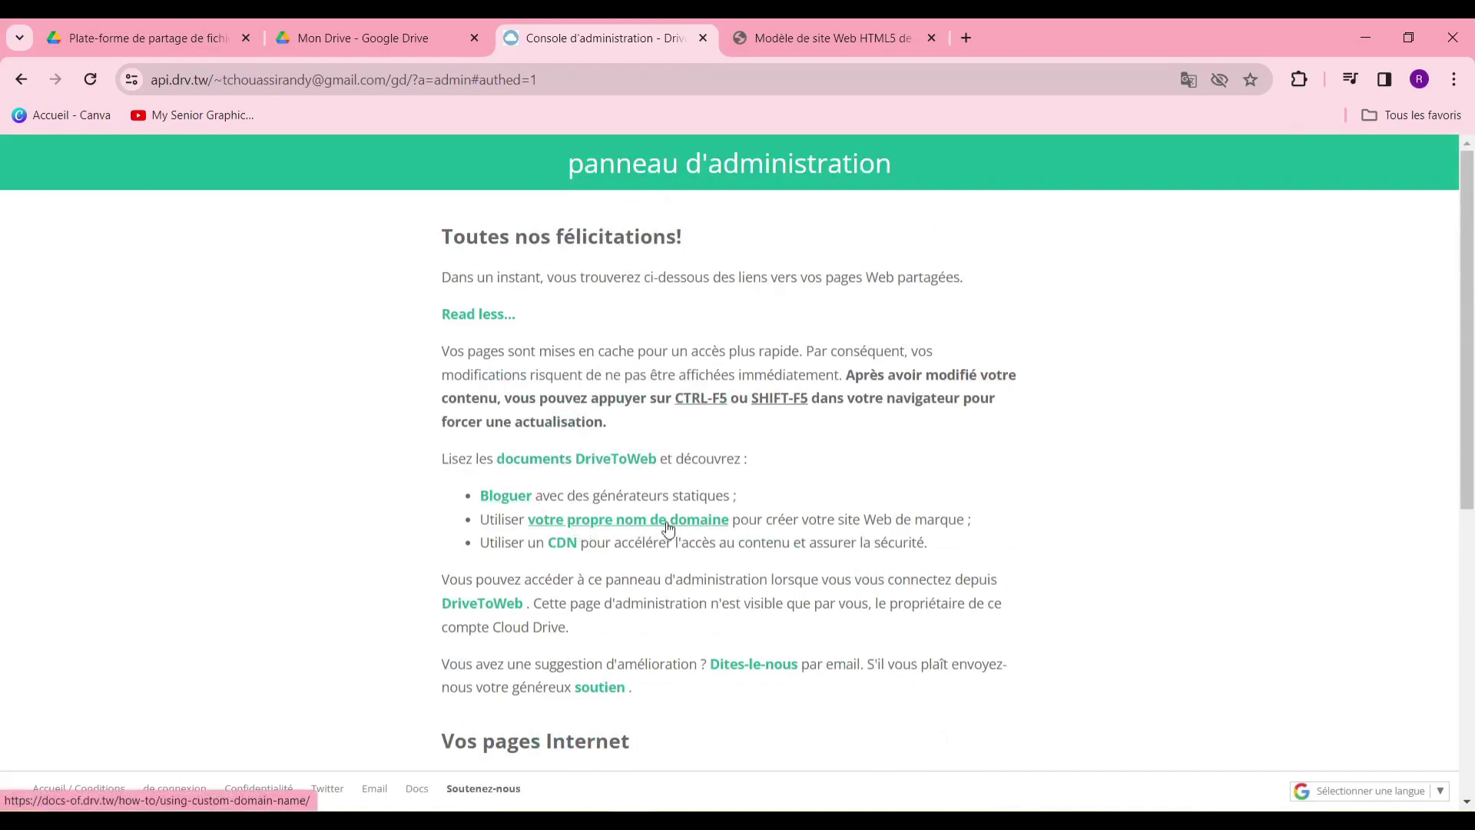
# - View the DriveToWeb documentation on using a CDN, closing the hosted website's page and the documentation to return to the administration panel
pyautogui.click(562, 543)
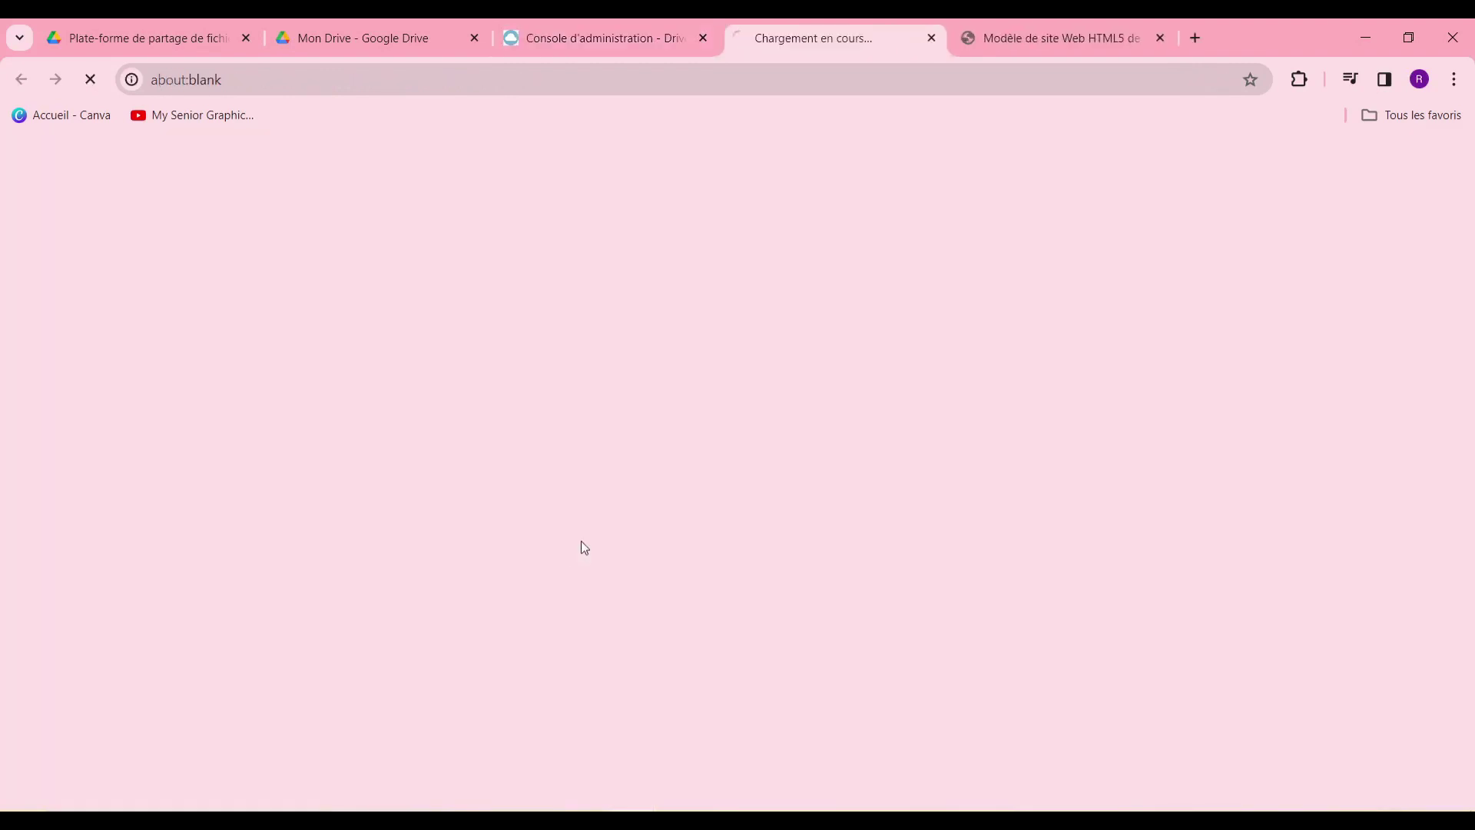
pyautogui.click(1158, 36)
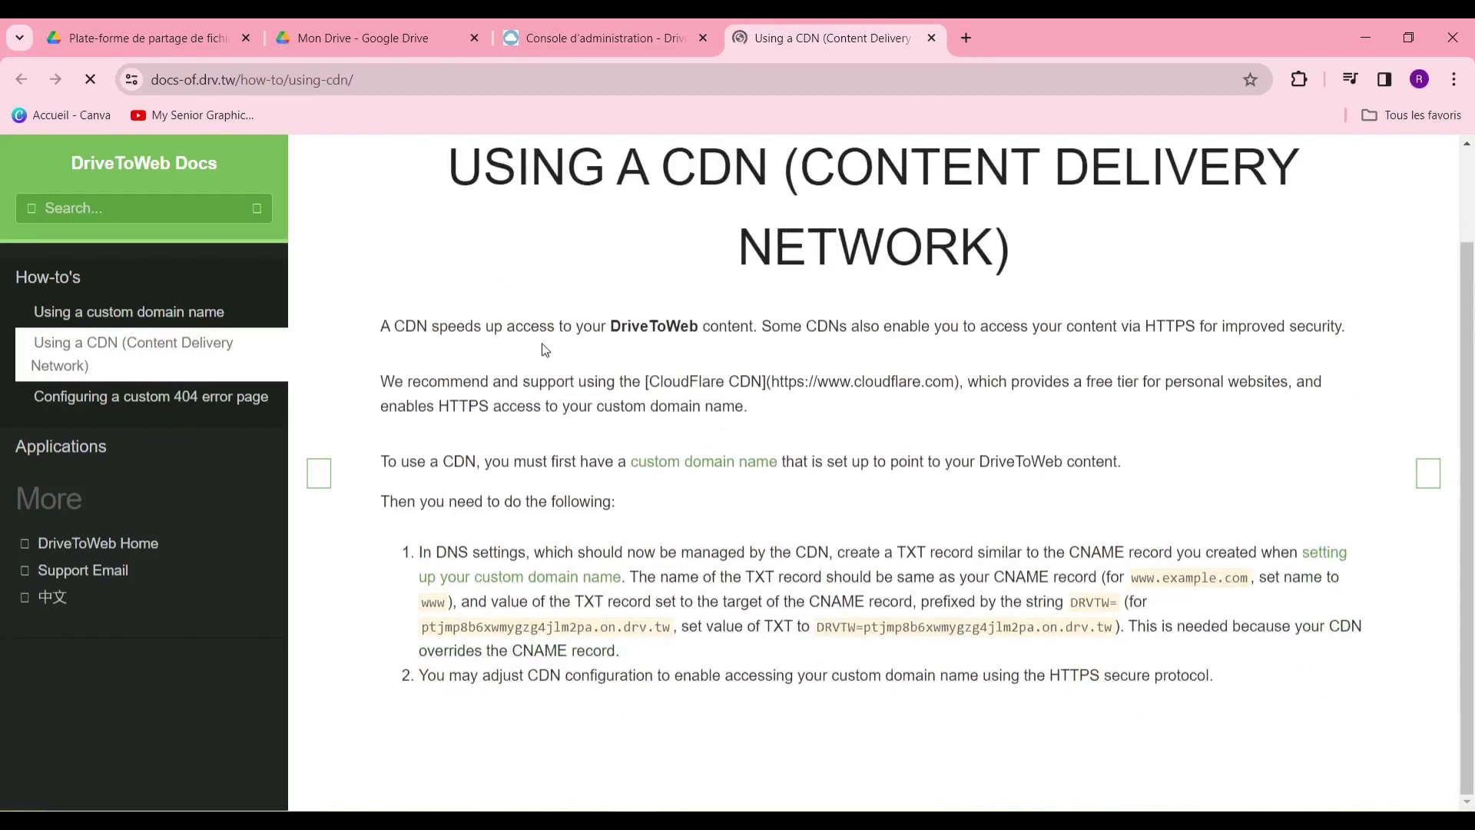
pyautogui.click(931, 38)
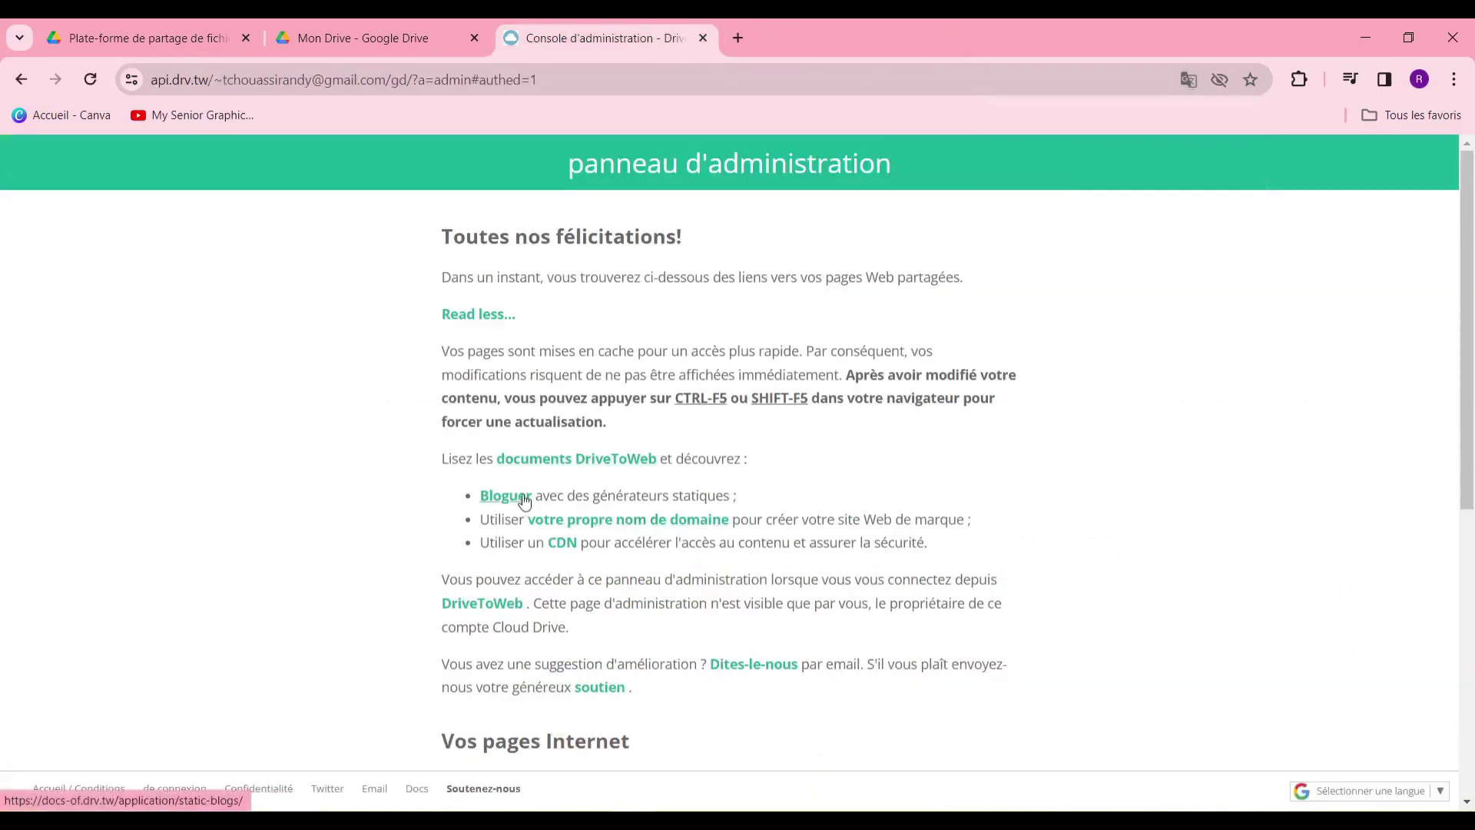
# - Open the DriveToWeb documentation on blogging with static generators, look through it and close it
pyautogui.click(524, 499)
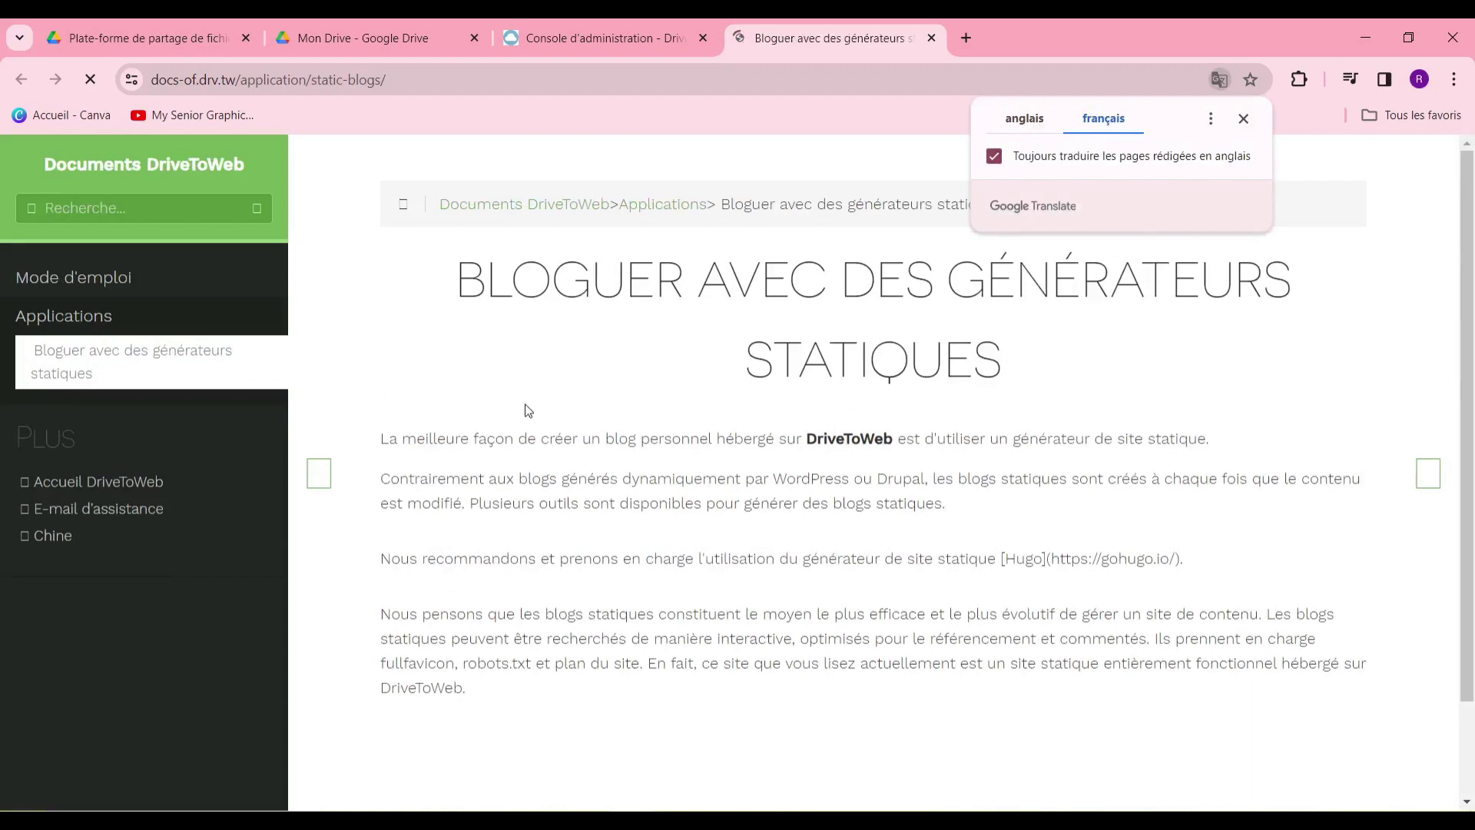
pyautogui.scroll(-2, 527, 408)
pyautogui.scroll(2, 527, 414)
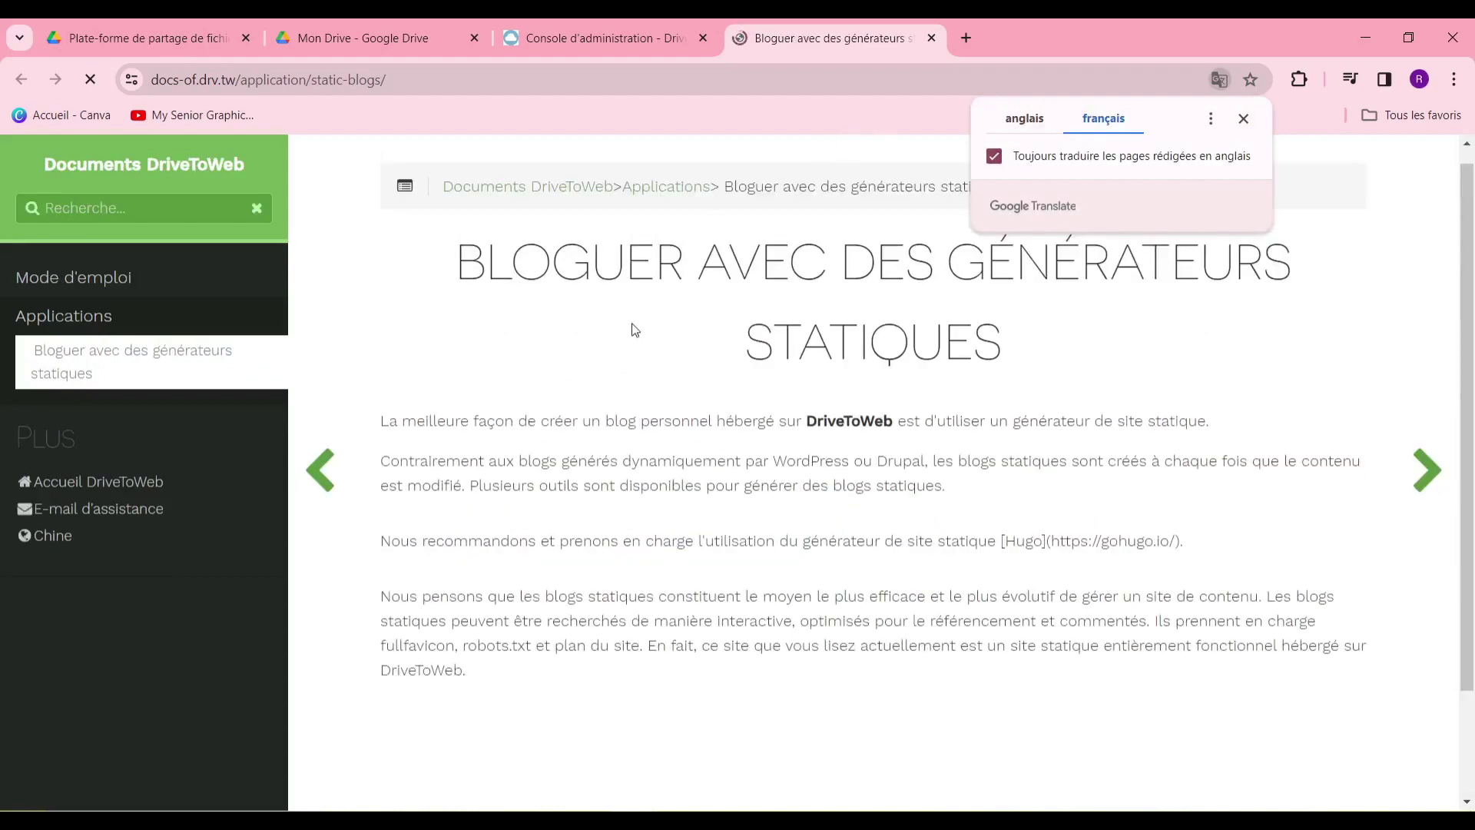
pyautogui.click(931, 39)
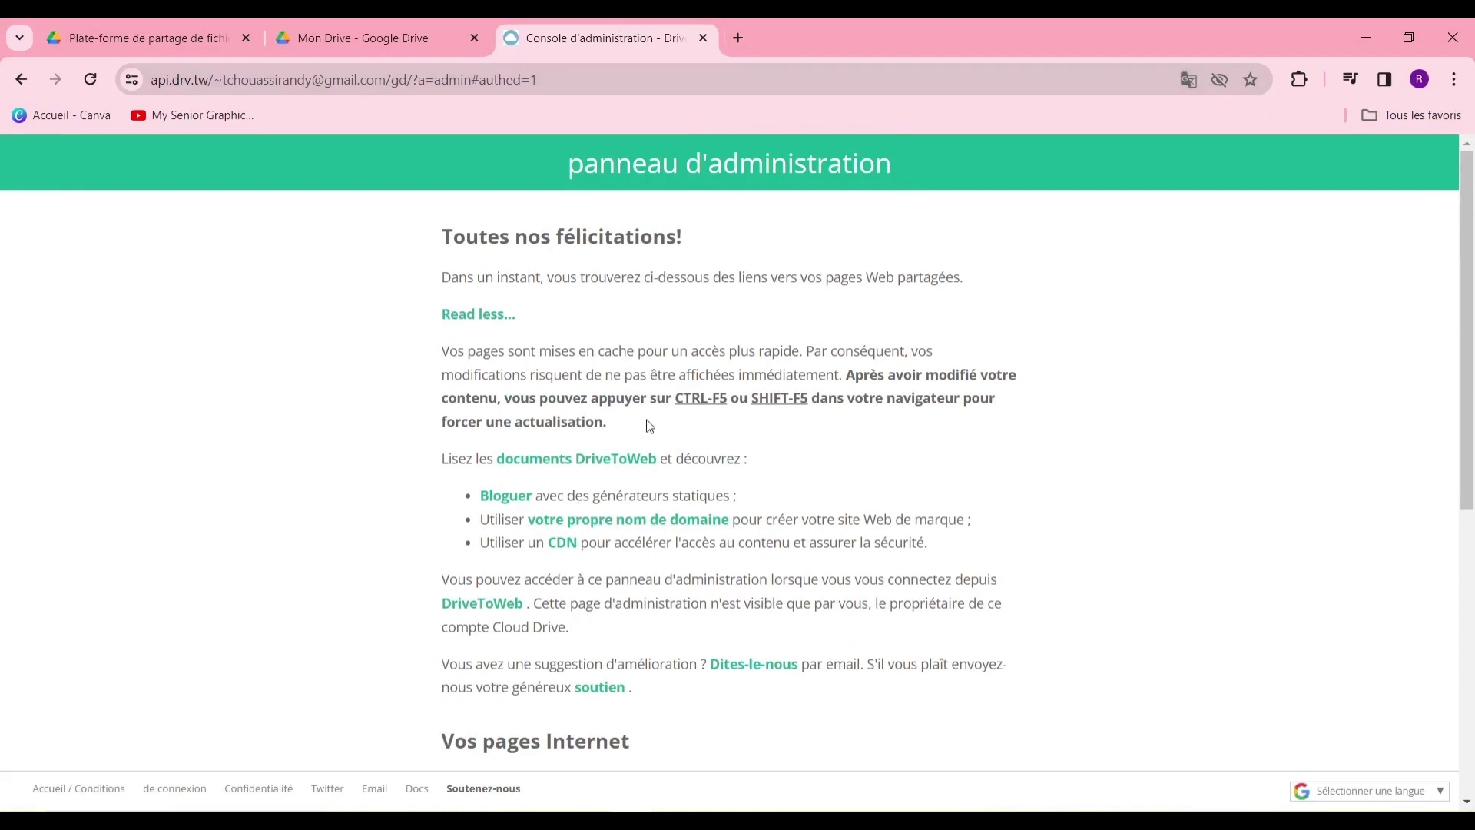